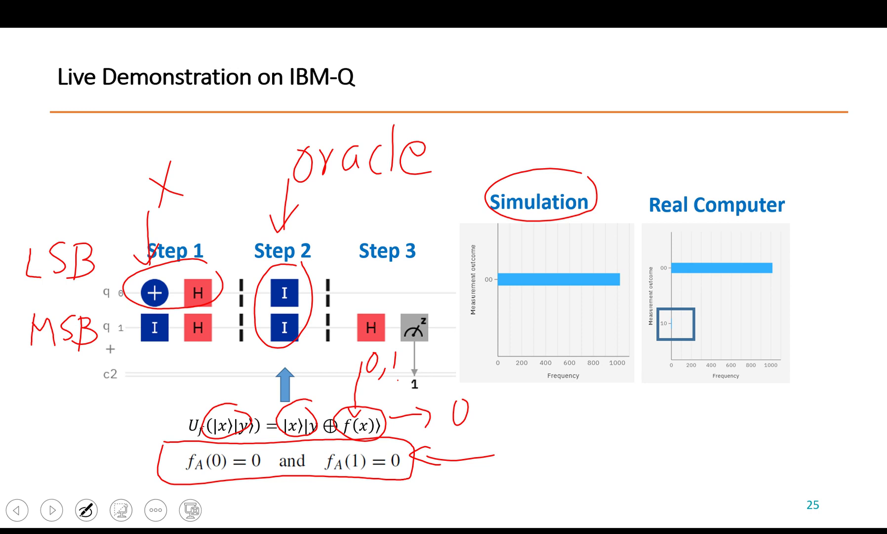
Step: Switch from the PowerPoint slide show to Chrome, which shows the Deutsch algorithm lecture video
key(alt+Tab)
key(alt+Tab)
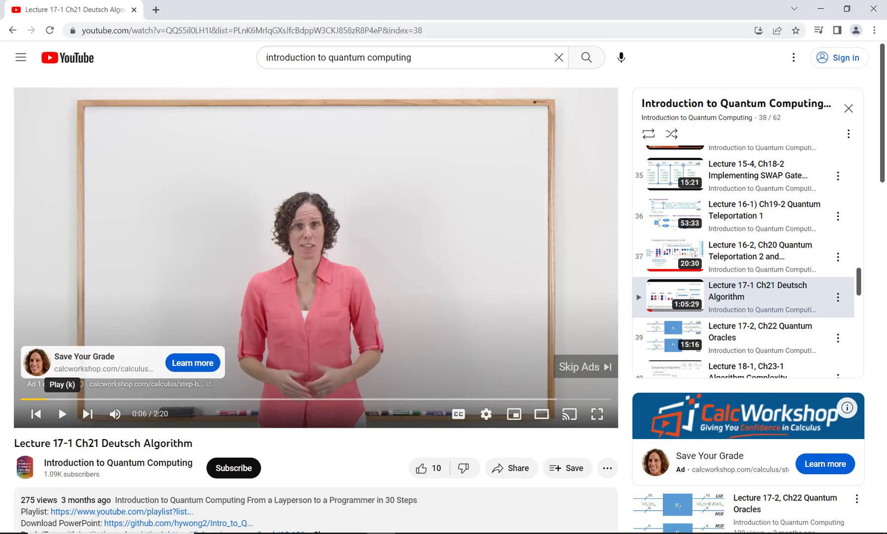
Step: Go to google.com and search for 'ibm q'
key(ctrl+l)
text(goo)
key(Return)
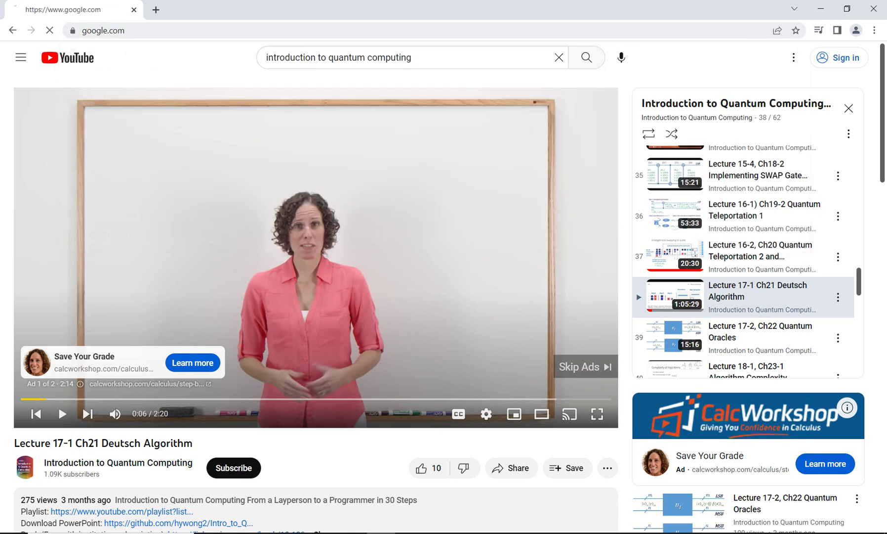
text(ivm)
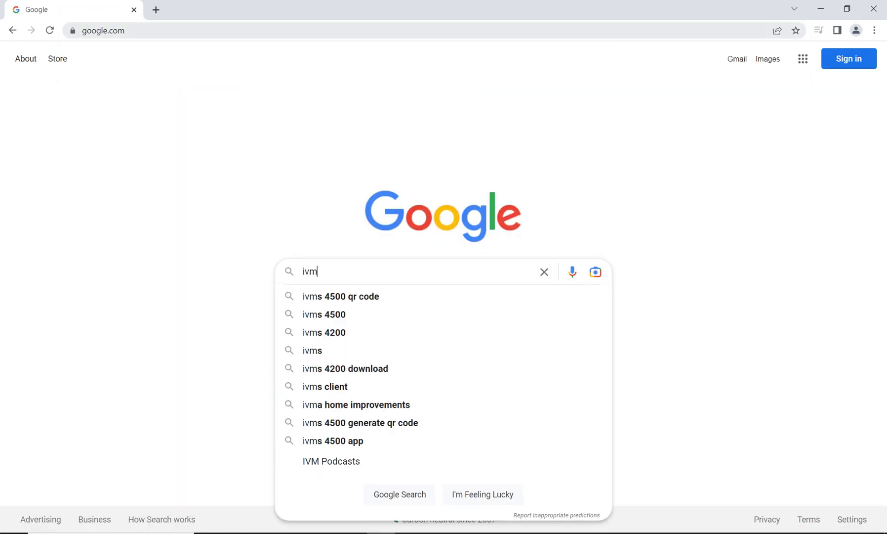
key(BackSpace)
key(BackSpace)
text(bm q)
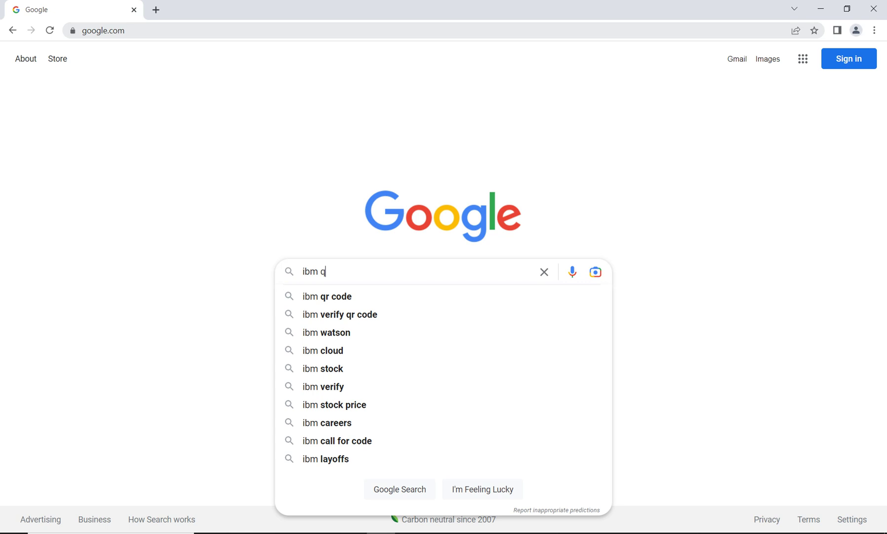
key(Return)
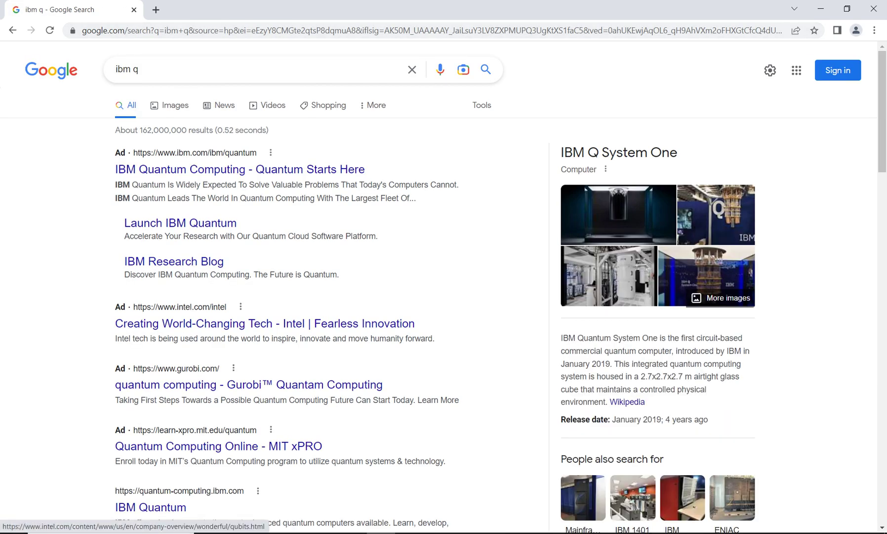
Step: Open the IBM Quantum result, sign in with IBMid, and launch Composer
click(151, 507)
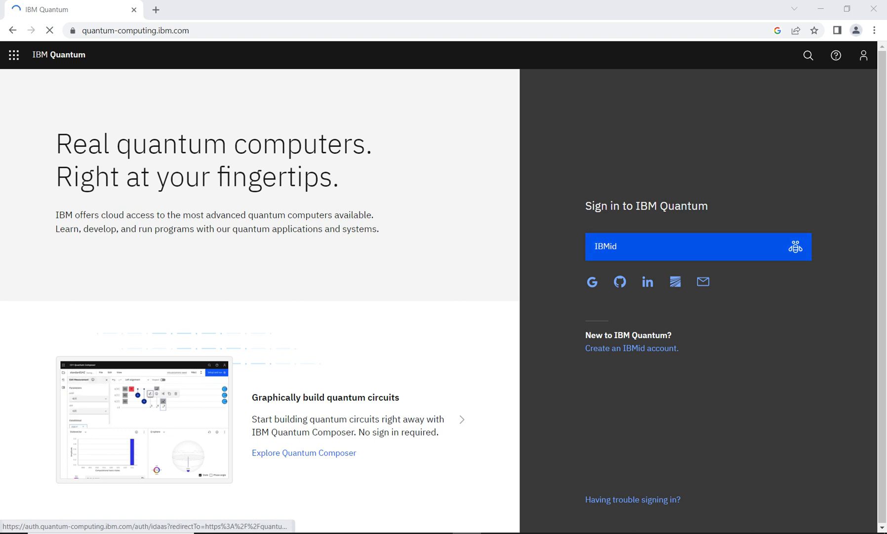
click(632, 250)
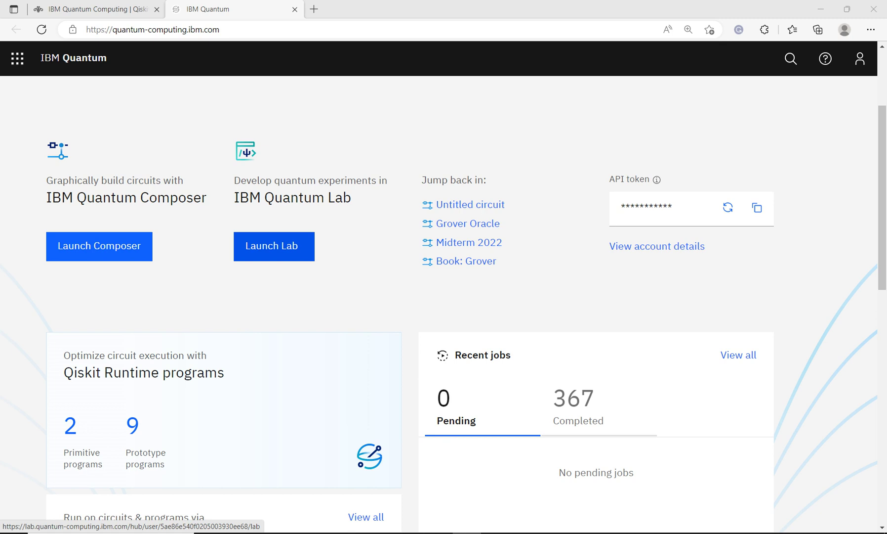
click(99, 246)
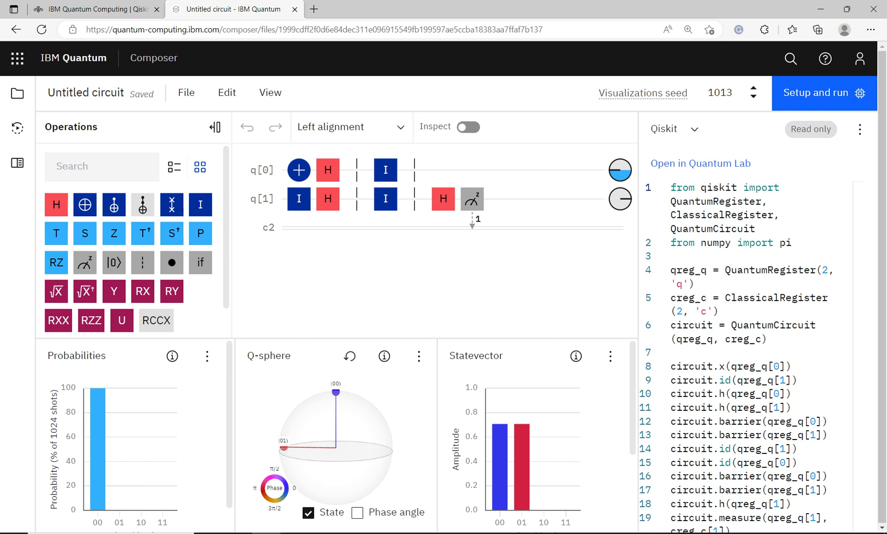
Step: Create a new blank circuit, check the Deutsch demo slide, and return to Composer
click(187, 92)
click(194, 128)
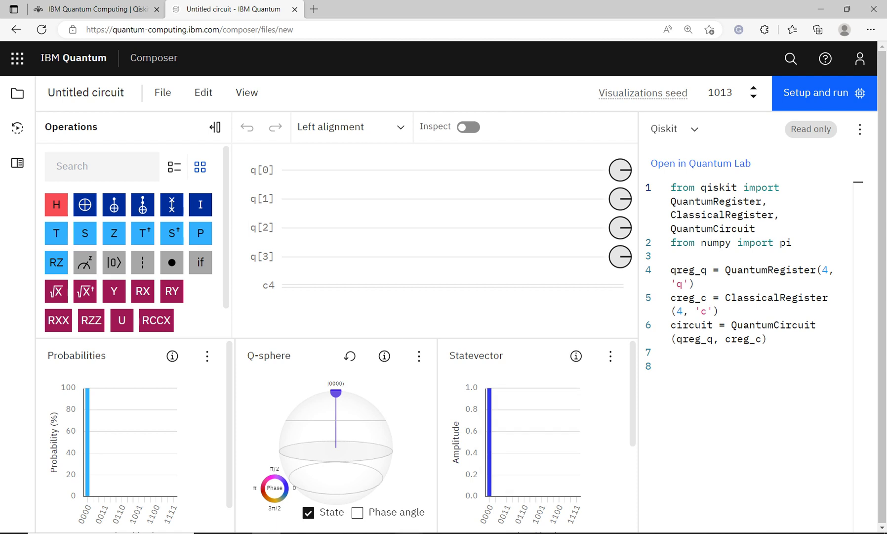
click(411, 533)
click(472, 494)
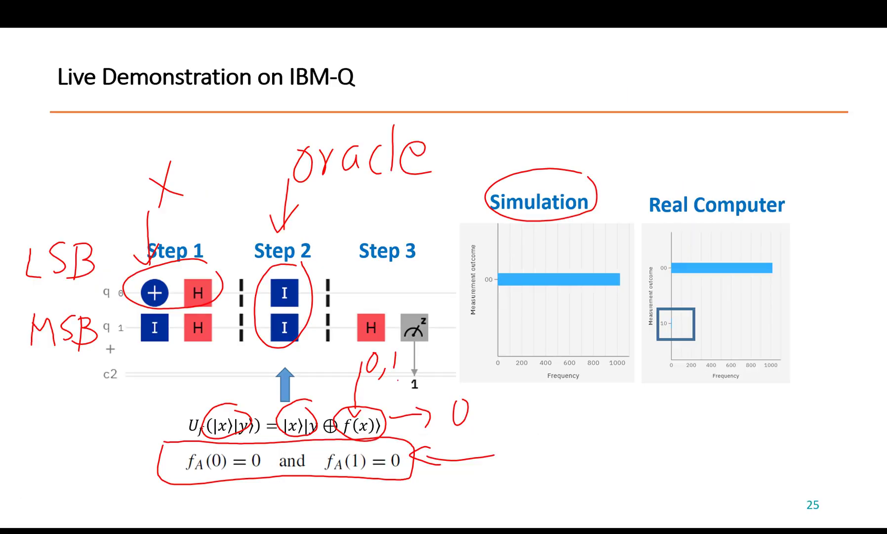
key(alt+Tab)
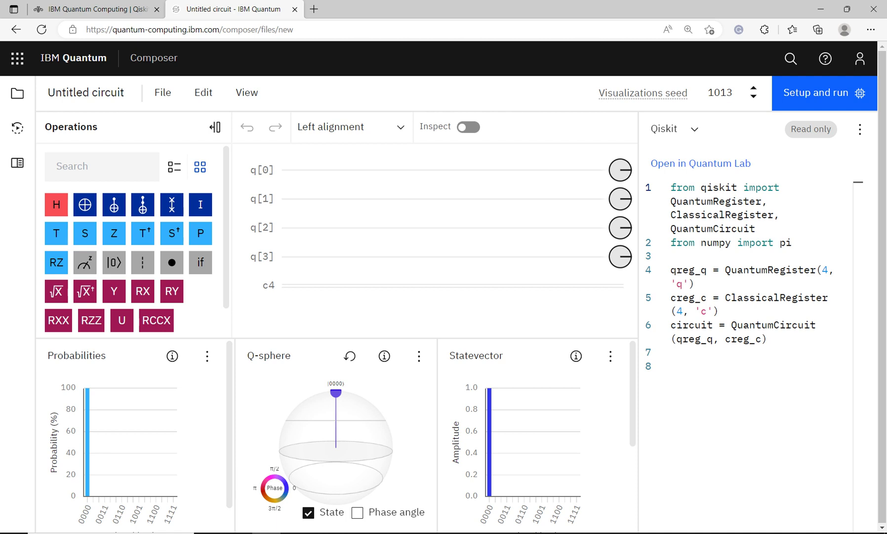
Step: Place an X gate on q[0] and an I gate on q[1], then delete qubits q[3] and q[2]
drag(85, 205, 295, 169)
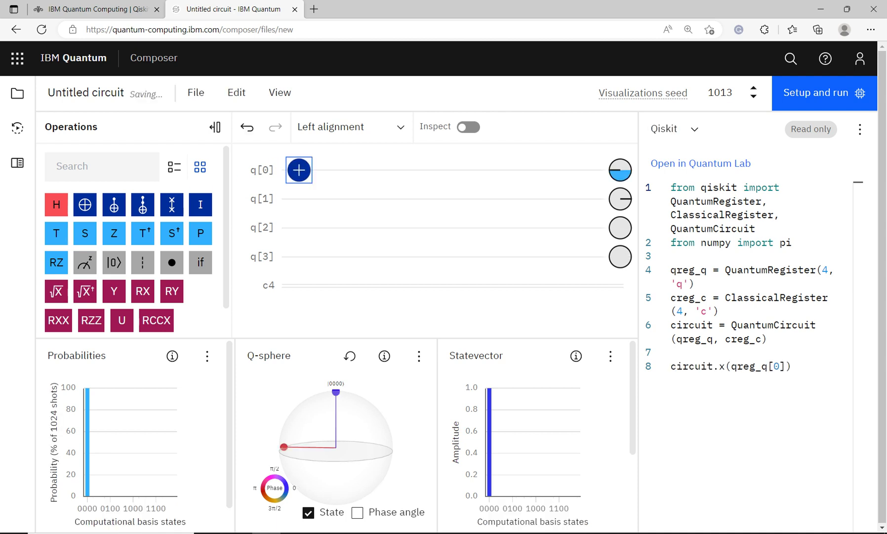
drag(200, 204, 299, 198)
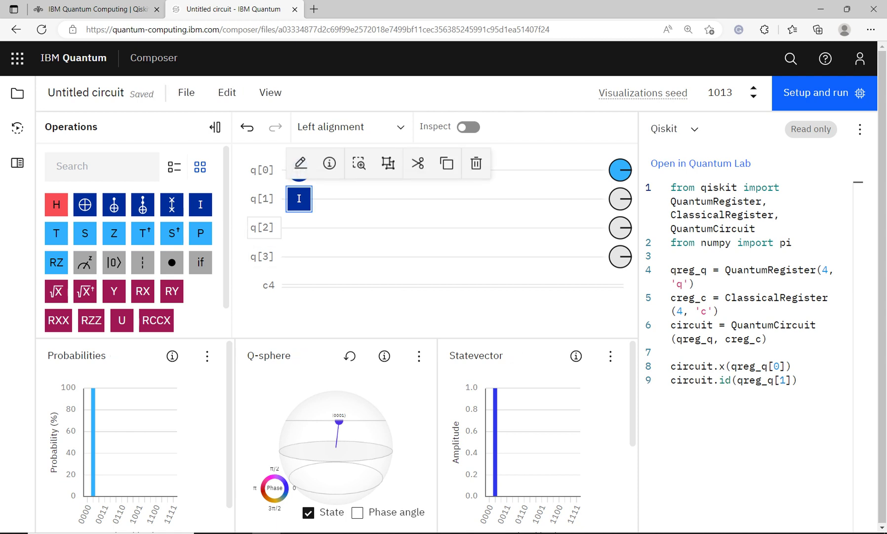
right_click(264, 193)
click(262, 228)
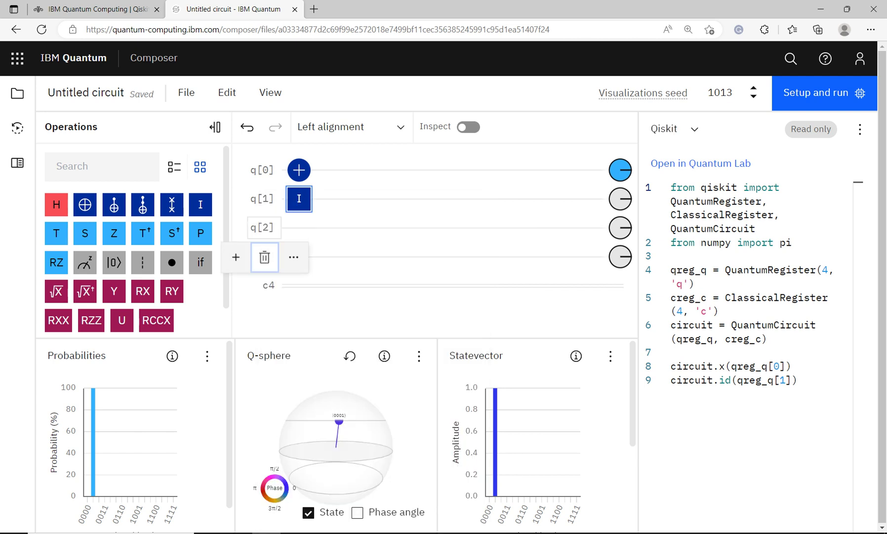
click(264, 257)
click(264, 228)
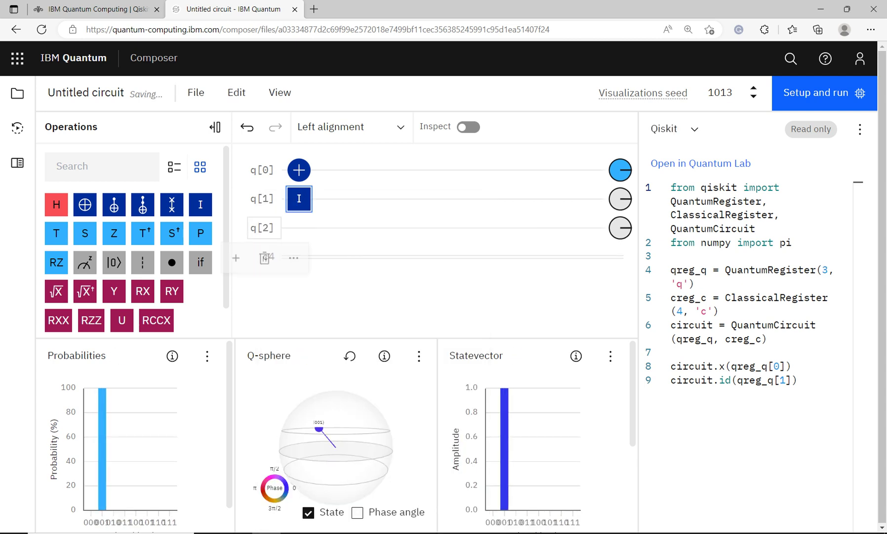
click(264, 258)
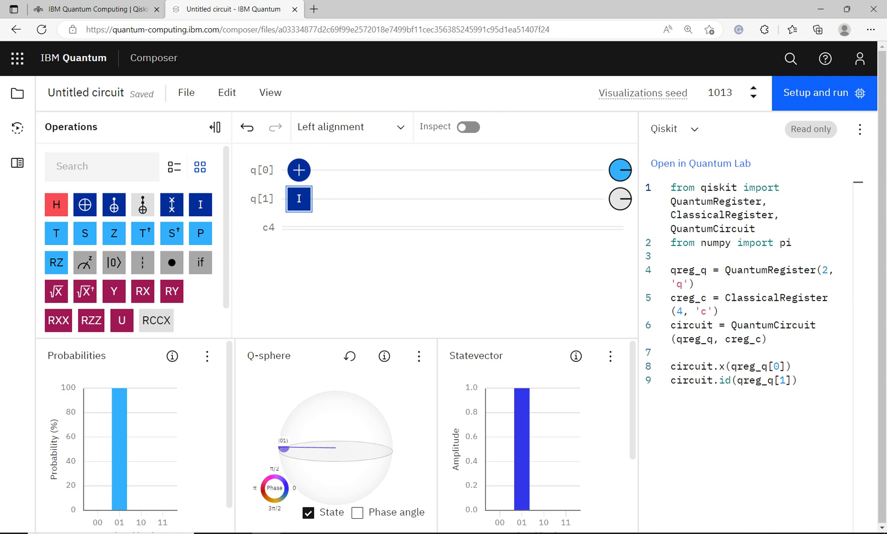
Step: Add Hadamard gates on q[0] and q[1], each followed by a barrier
drag(56, 204, 328, 169)
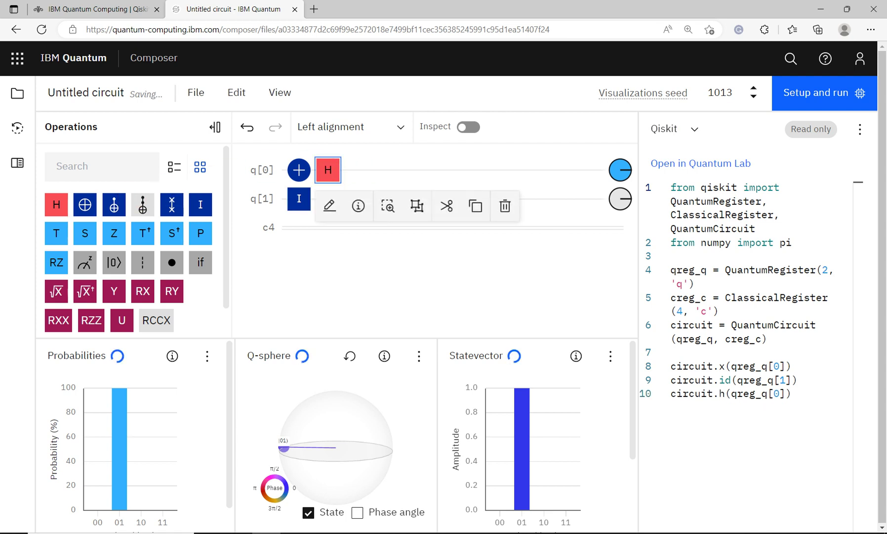
drag(56, 204, 328, 198)
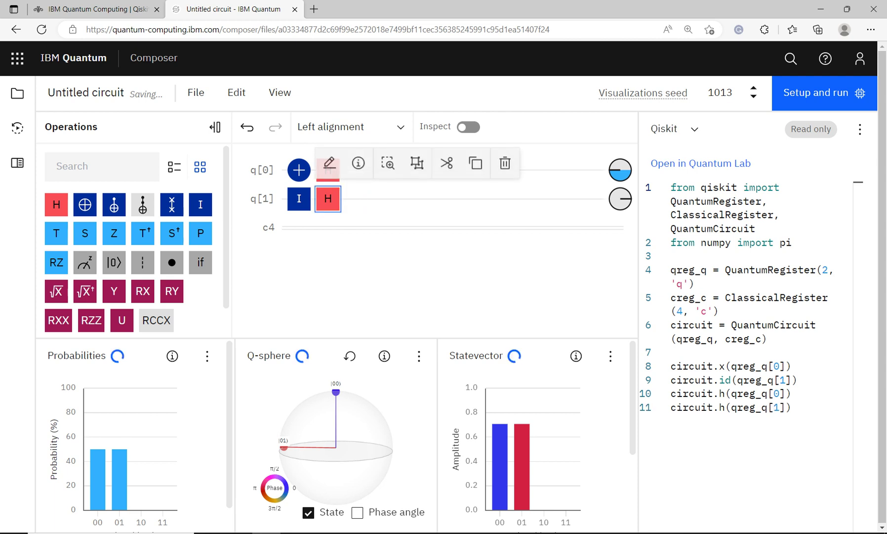
drag(142, 262, 356, 169)
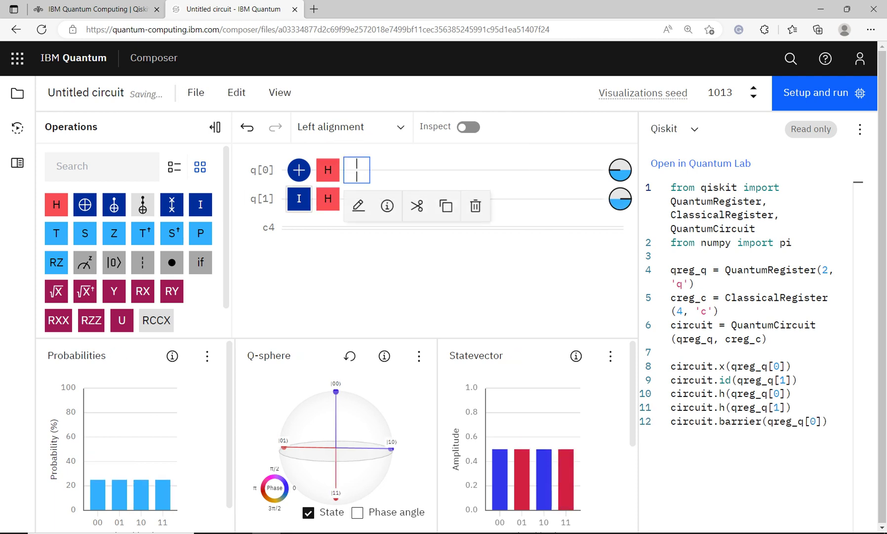
drag(142, 262, 357, 198)
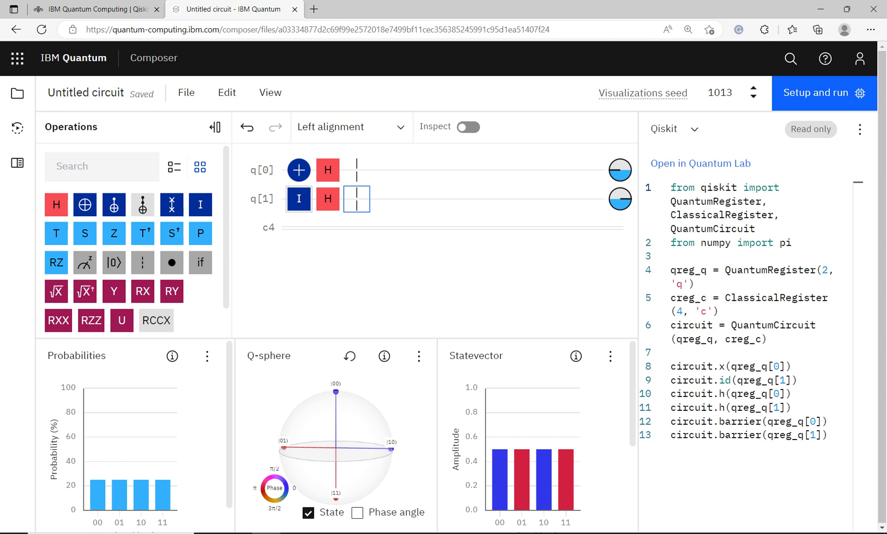
Step: Delete the identity gate on q[1] and place it again at the start of q[1]
click(299, 199)
click(299, 198)
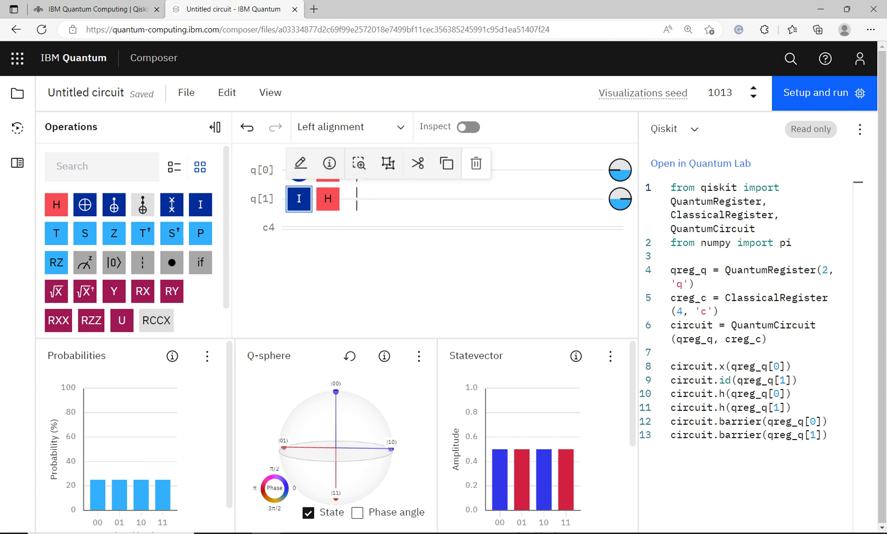
click(476, 164)
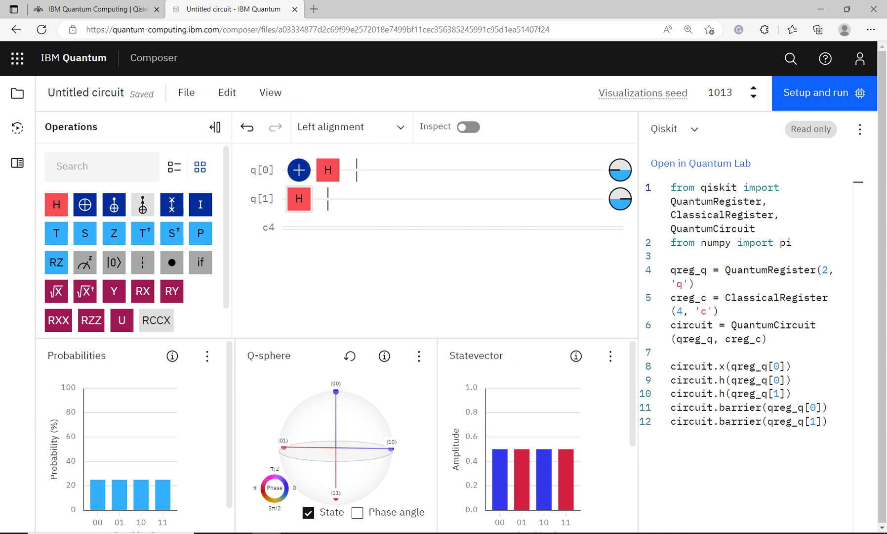
drag(201, 205, 299, 199)
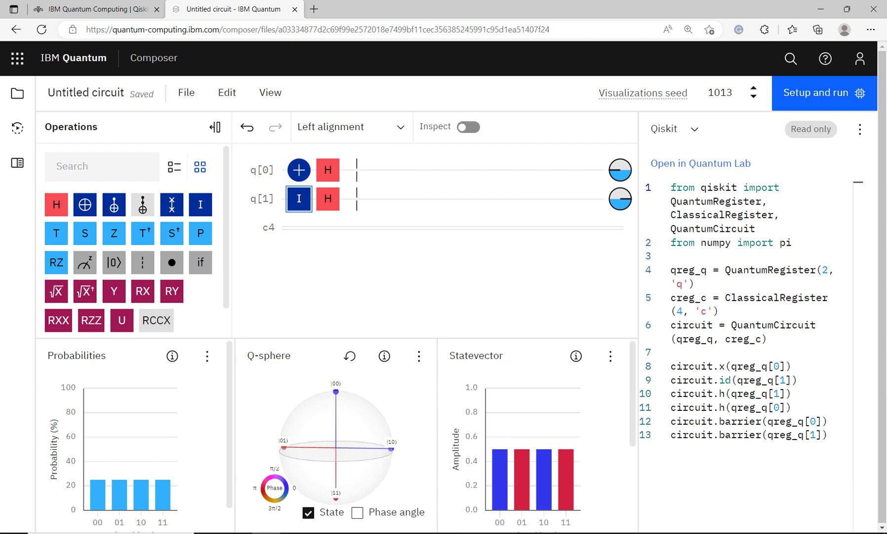
Step: Add identity gates on q[0] and q[1] after the barrier as the oracle
drag(201, 204, 379, 174)
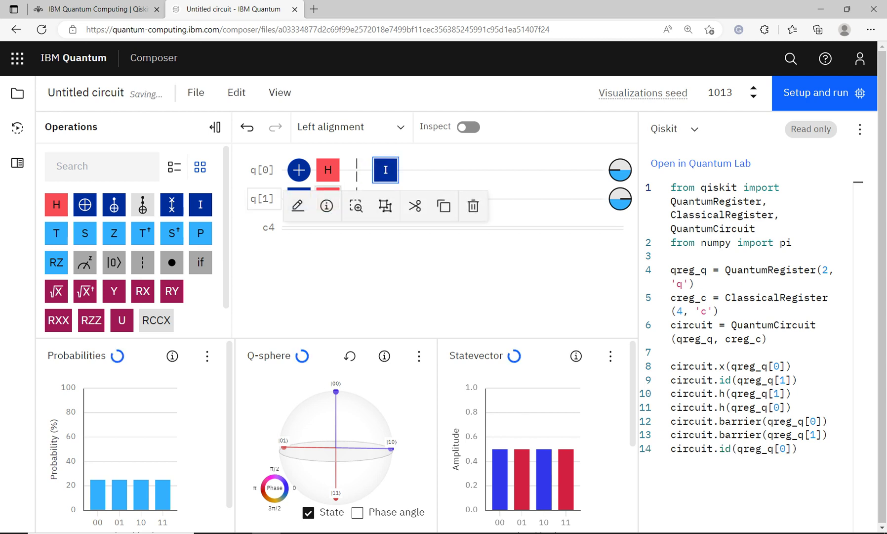
drag(201, 204, 384, 199)
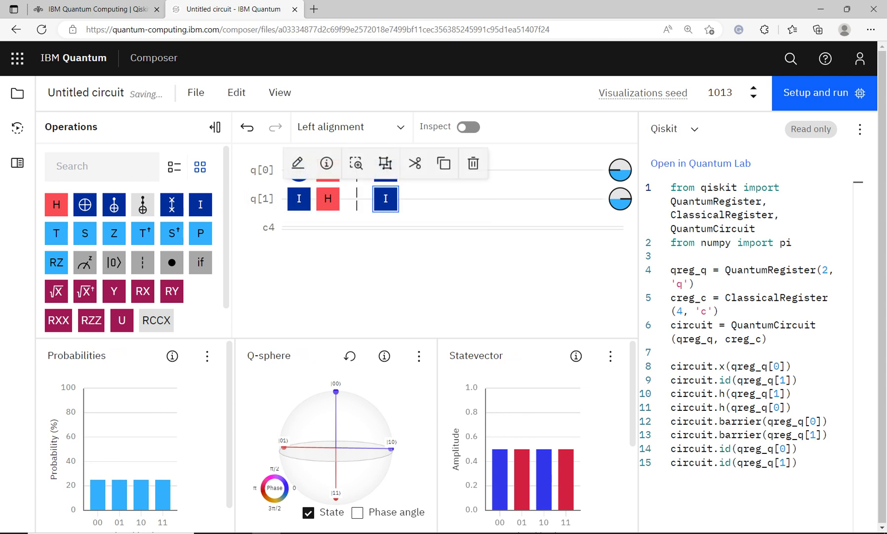
click(385, 199)
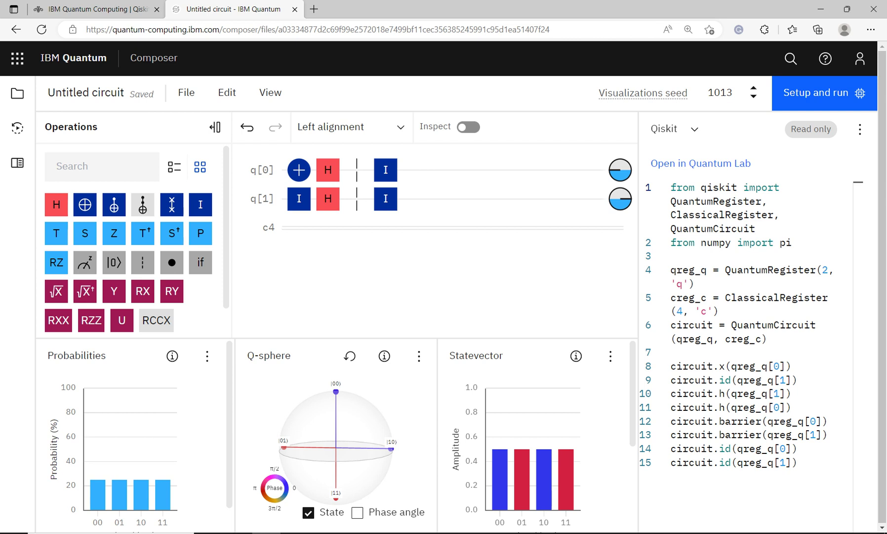
Step: Add barriers on both qubits, then a Hadamard and a measurement on q[1]
drag(143, 262, 415, 169)
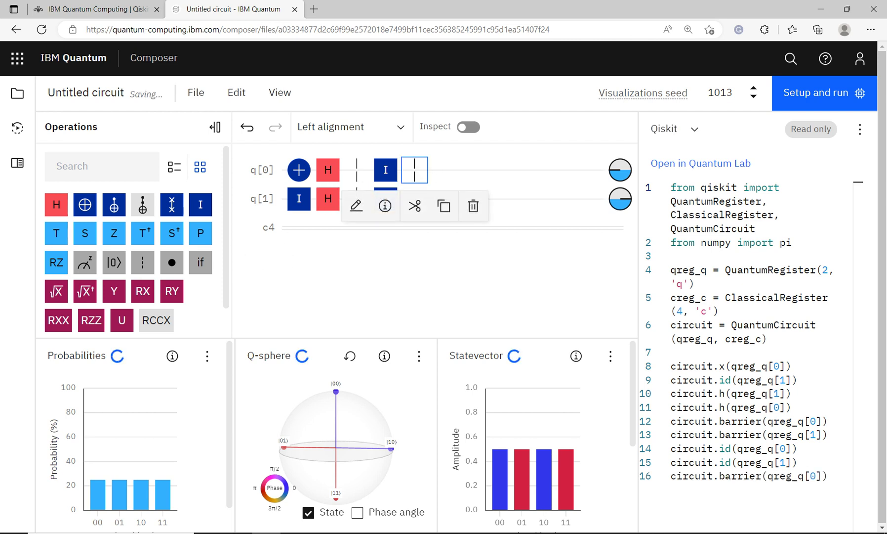
drag(142, 262, 414, 200)
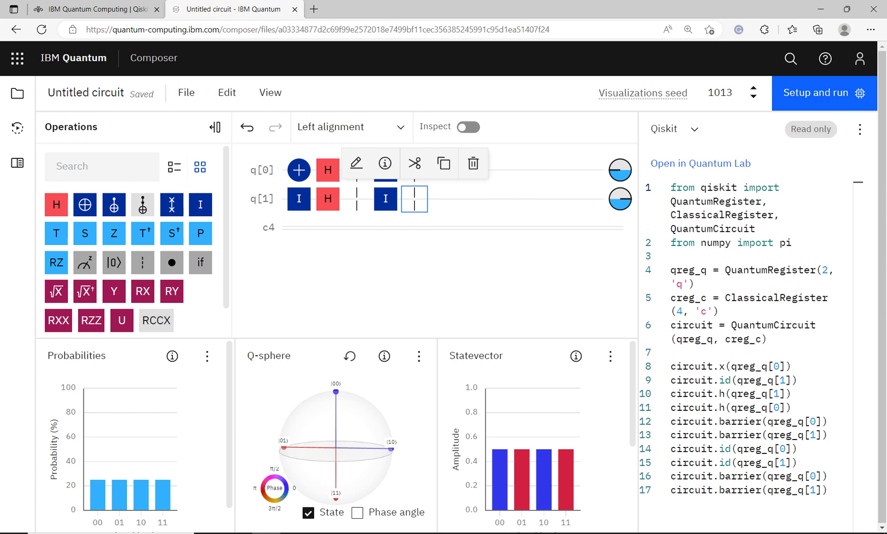
drag(56, 204, 444, 199)
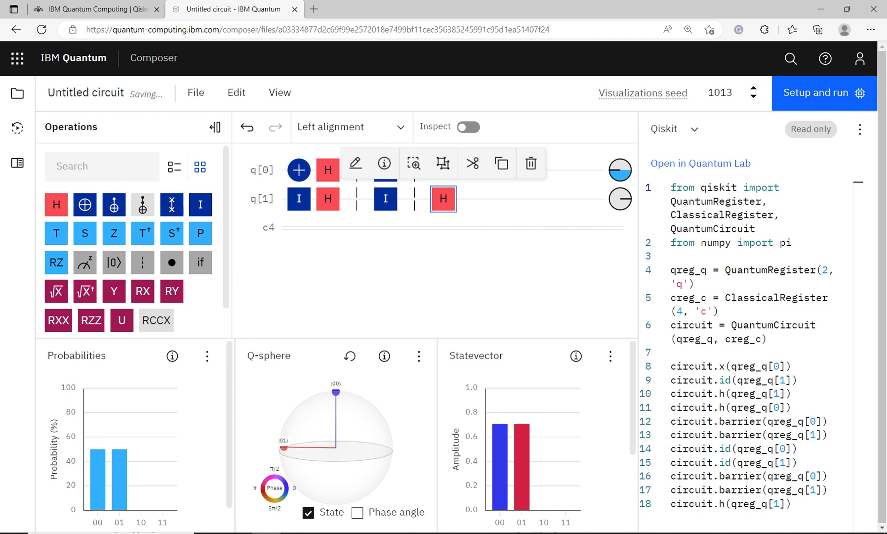
drag(85, 262, 472, 199)
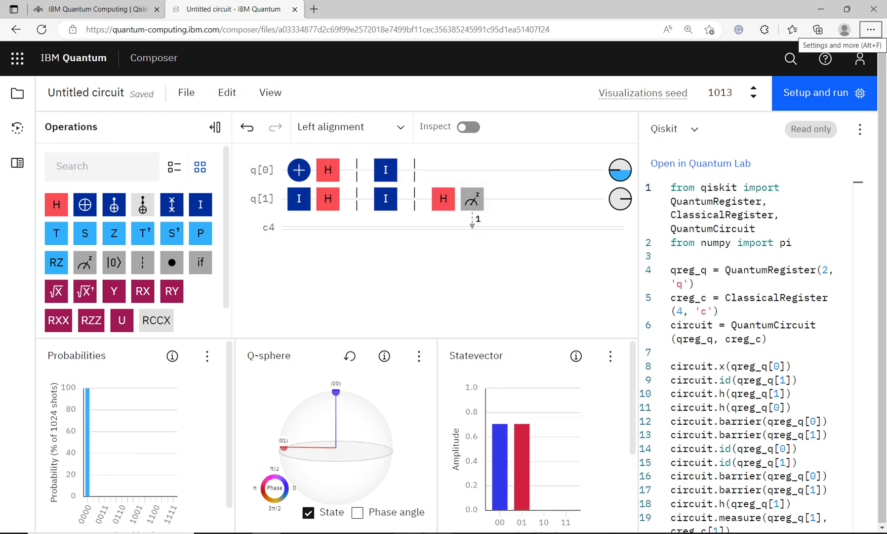
Step: Compare against the reference circuit on the slide show, then return to Composer
mouse_move(439, 532)
click(472, 482)
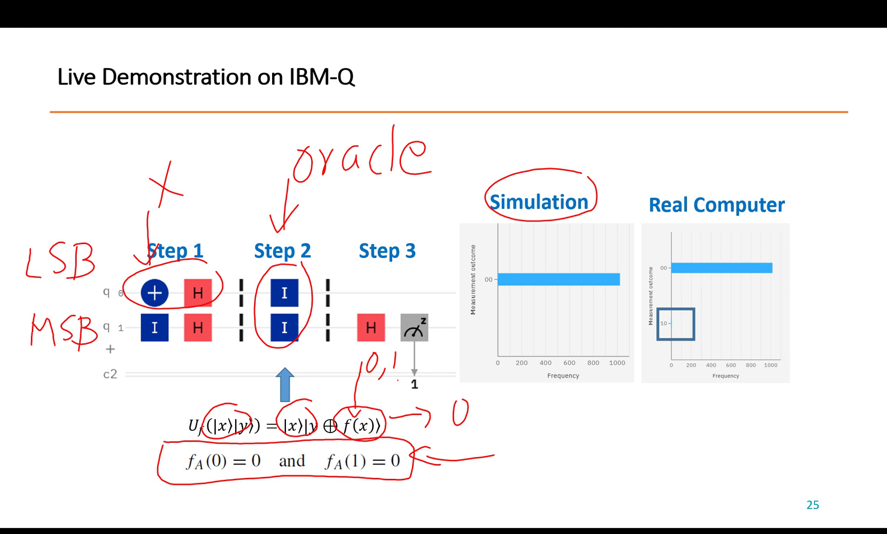
key(alt+Tab)
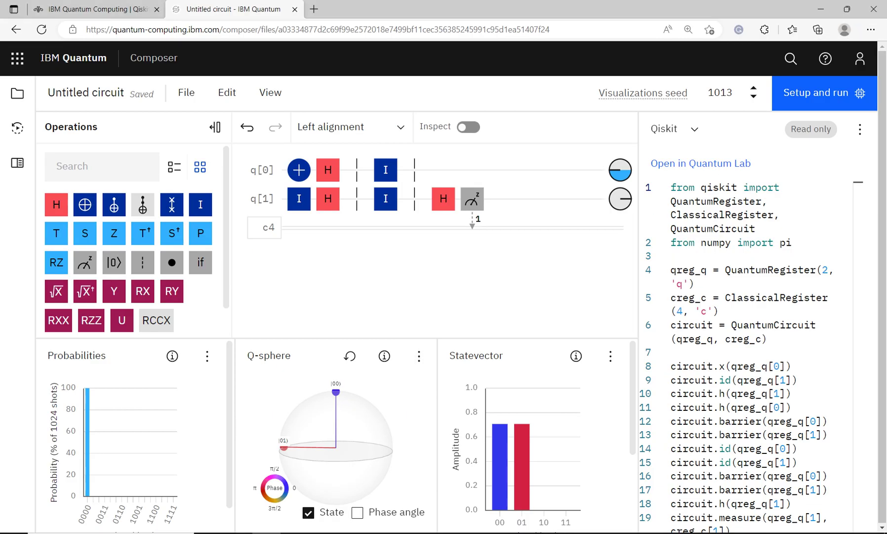
Step: Remove two bits from the classical register, reducing c4 to c2
click(265, 227)
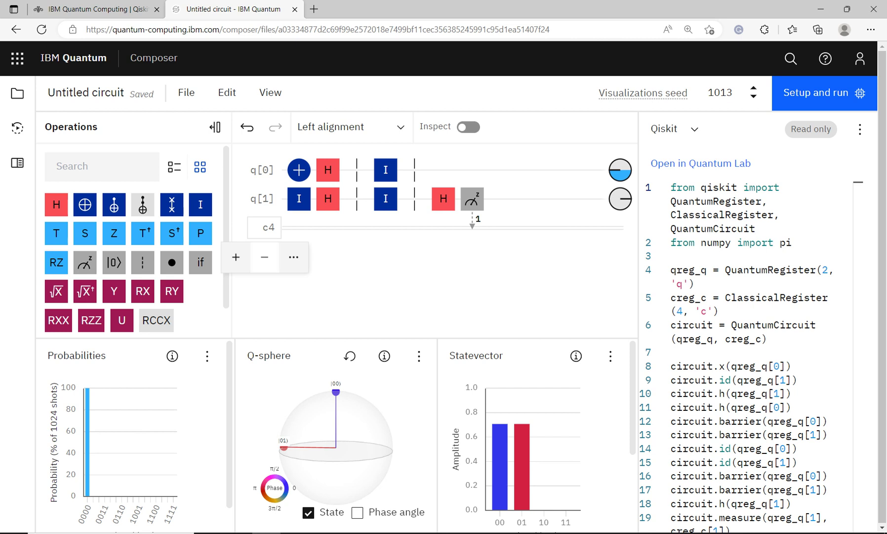
click(264, 257)
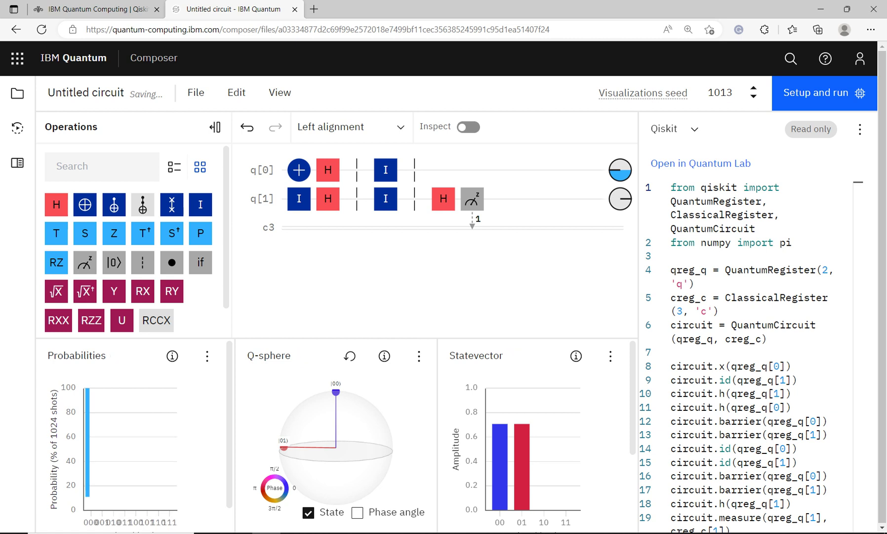
click(266, 227)
click(264, 257)
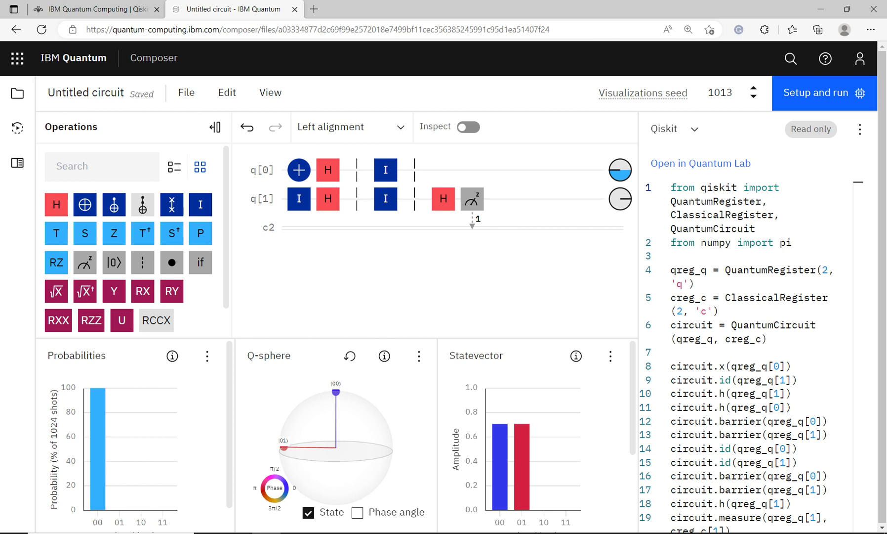
Step: Rename the circuit 'Deustch' and open its run setup
click(95, 93)
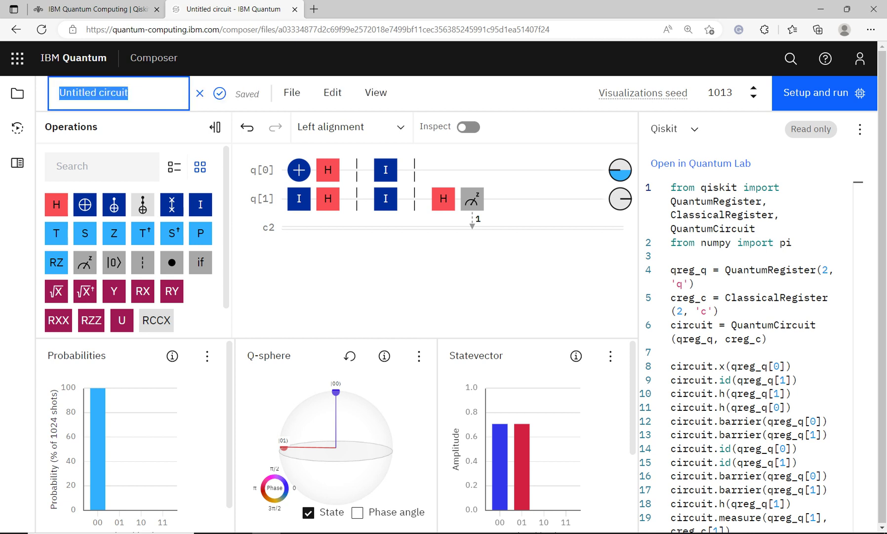
text(De)
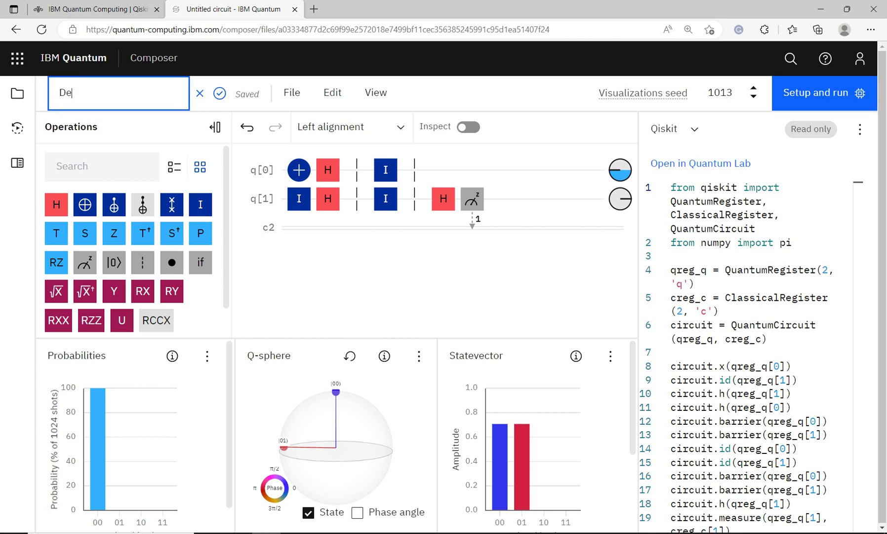
text(ustch)
key(Return)
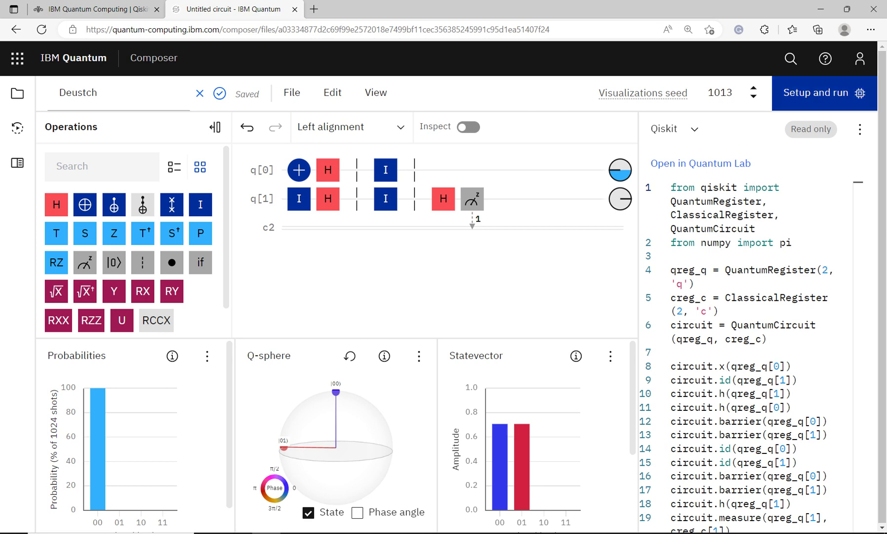
click(815, 93)
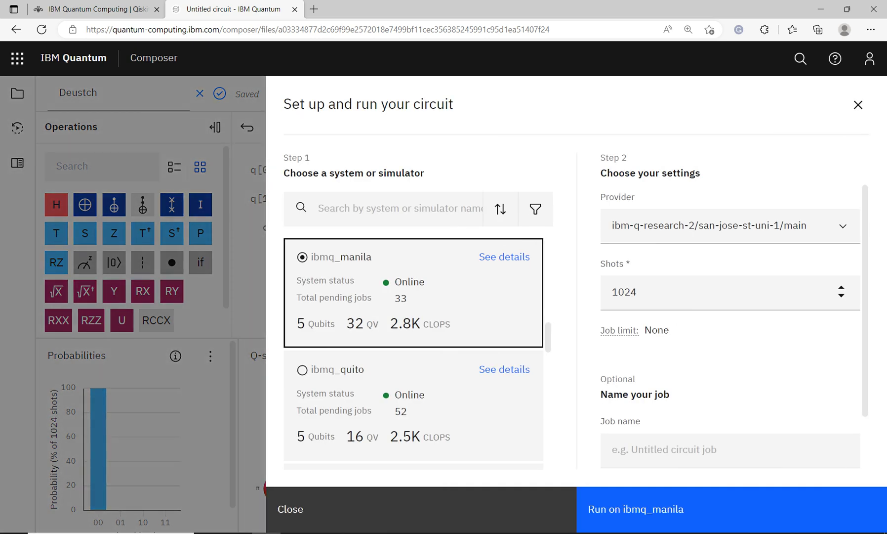
Step: Submit the Deustch circuit to simulator_statevector with 1024 shots, then run it a second time
scroll(414, 353, down, 10)
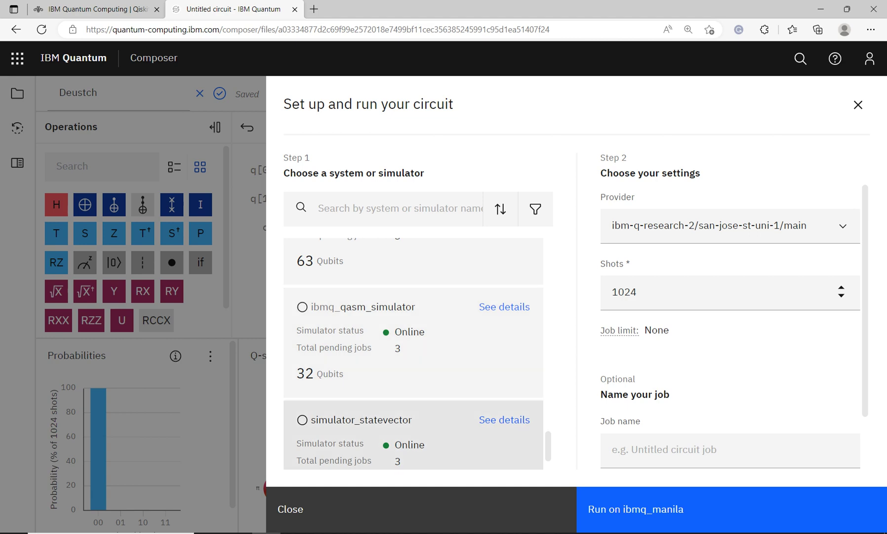
click(303, 419)
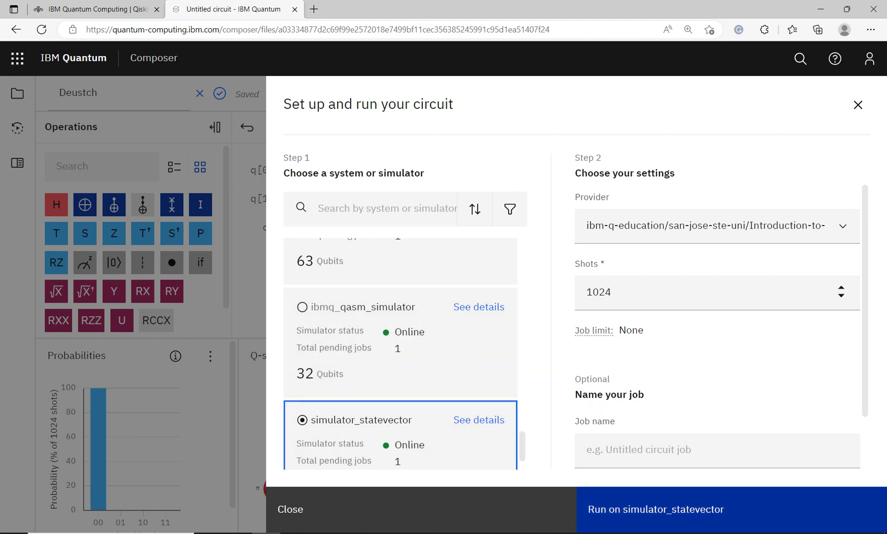
click(656, 509)
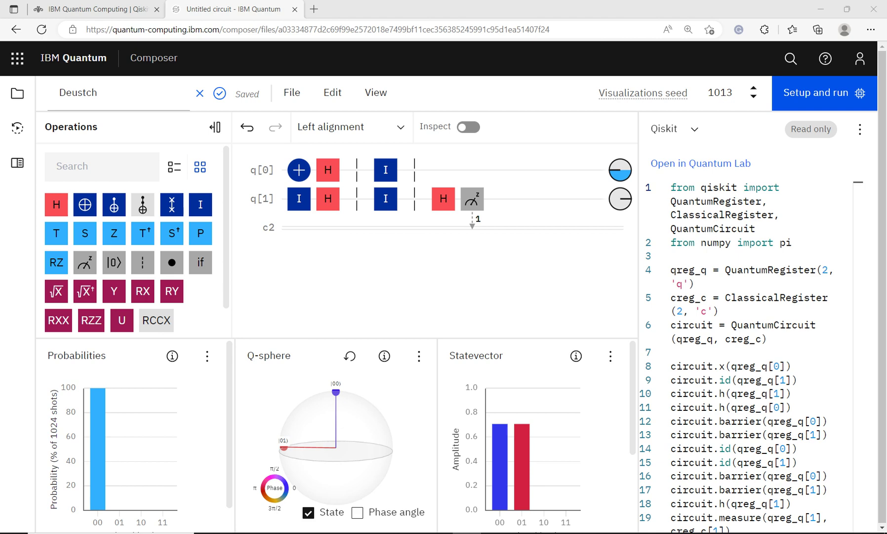
click(824, 92)
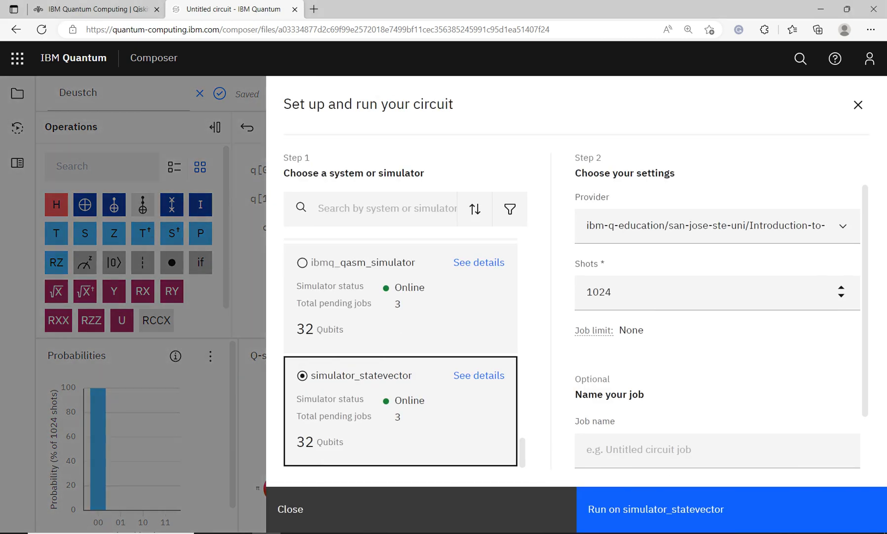
click(657, 509)
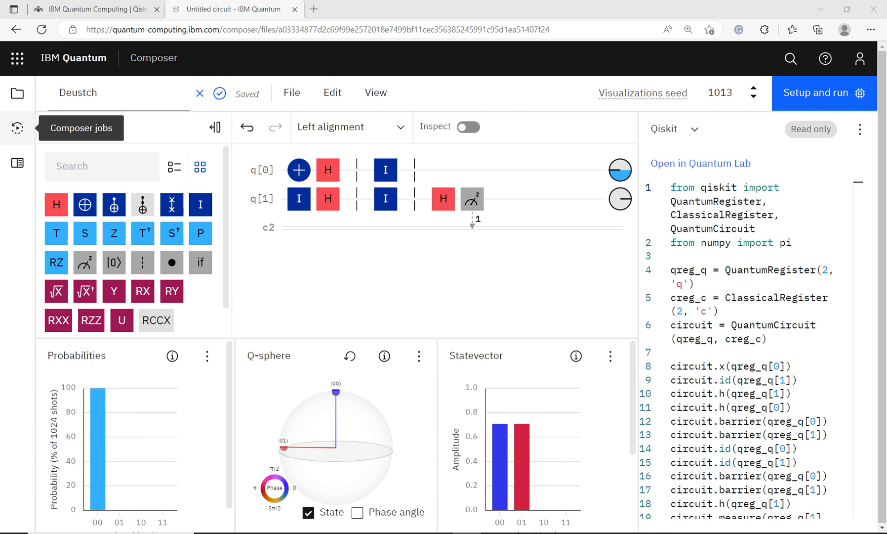
click(17, 128)
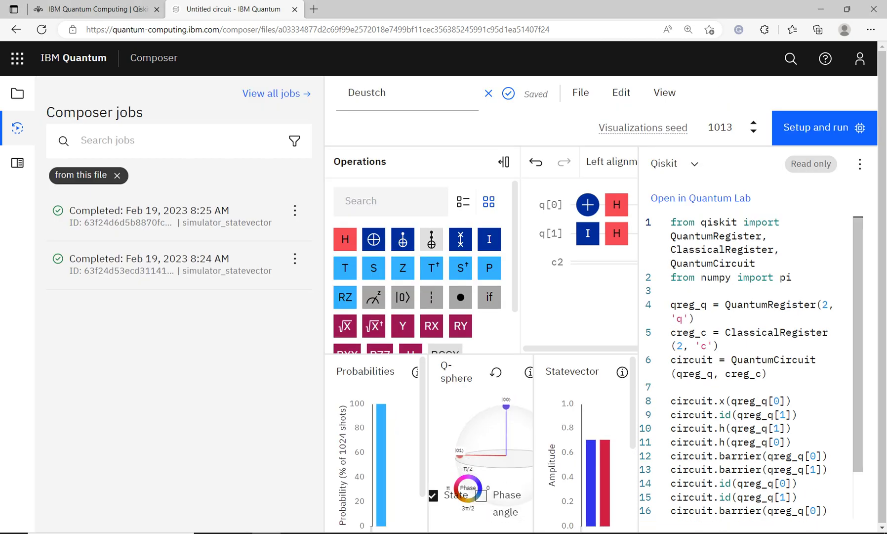
click(178, 216)
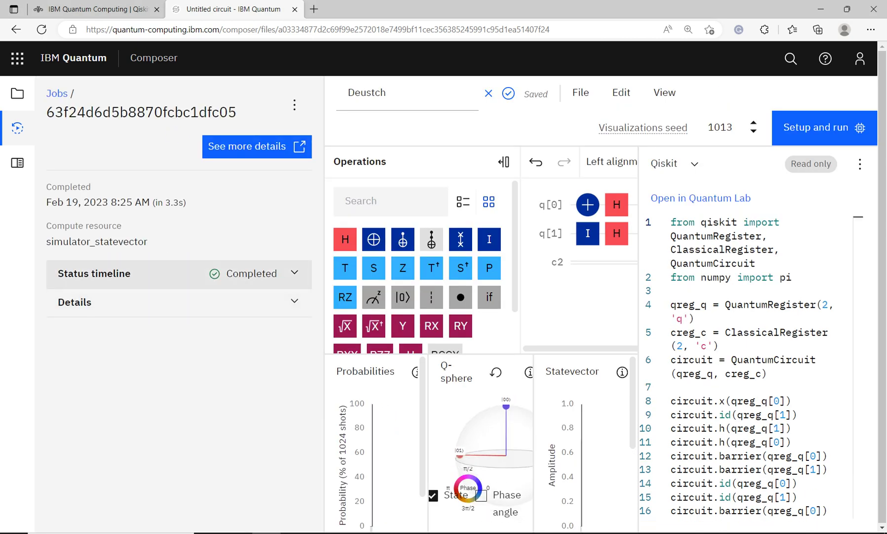
click(173, 302)
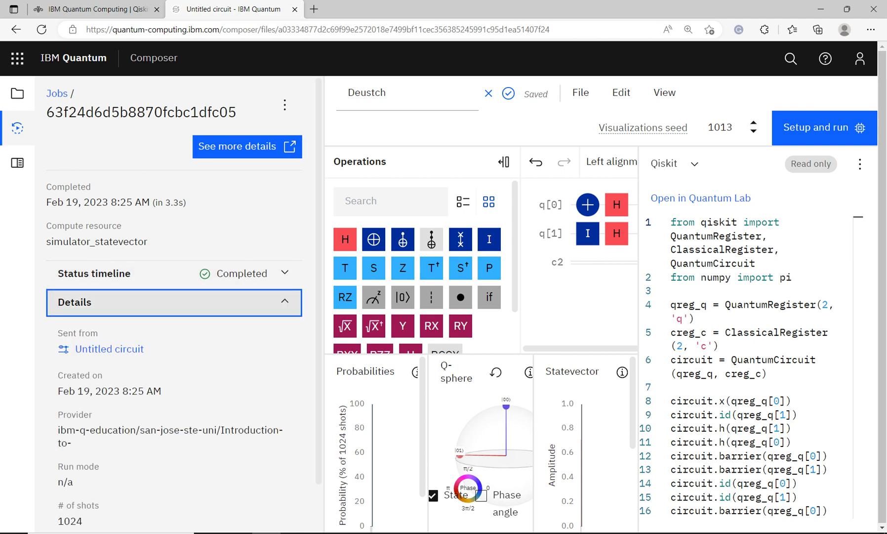
scroll(172, 296, down, 4)
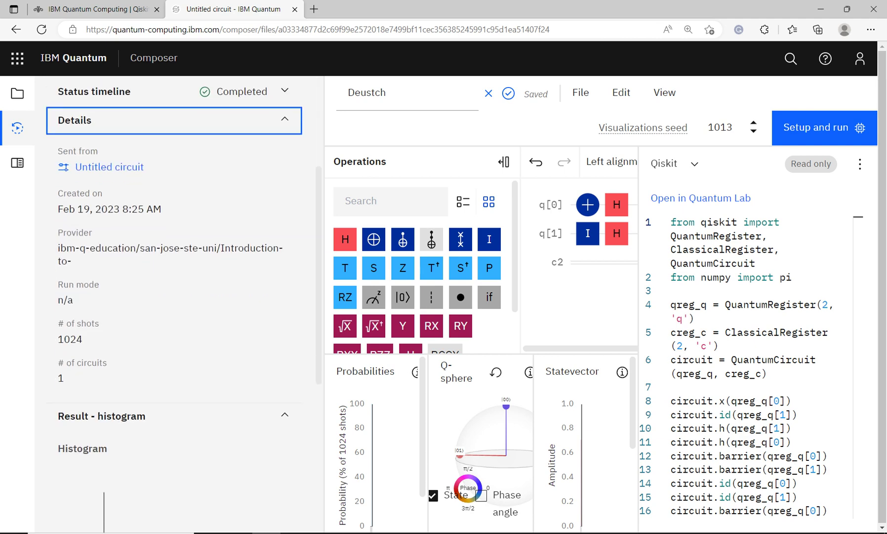
scroll(178, 304, down, 6)
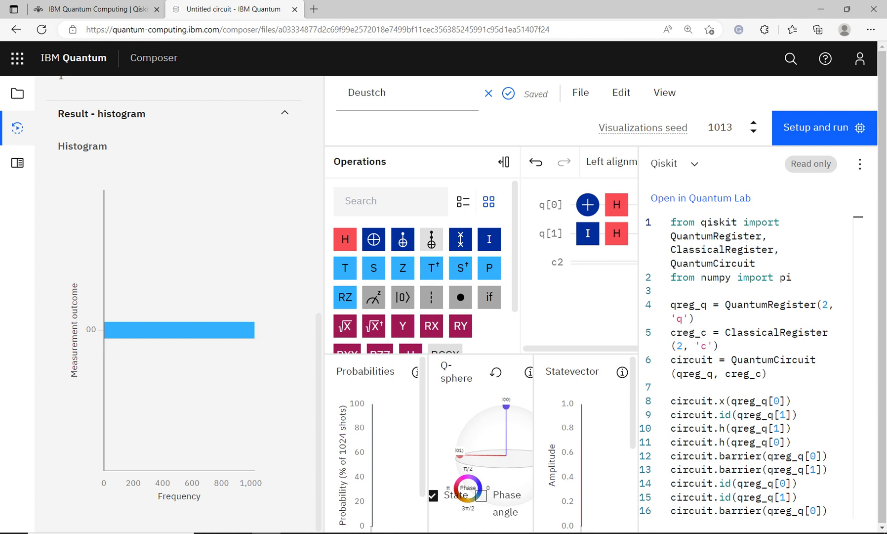
mouse_move(253, 330)
click(17, 127)
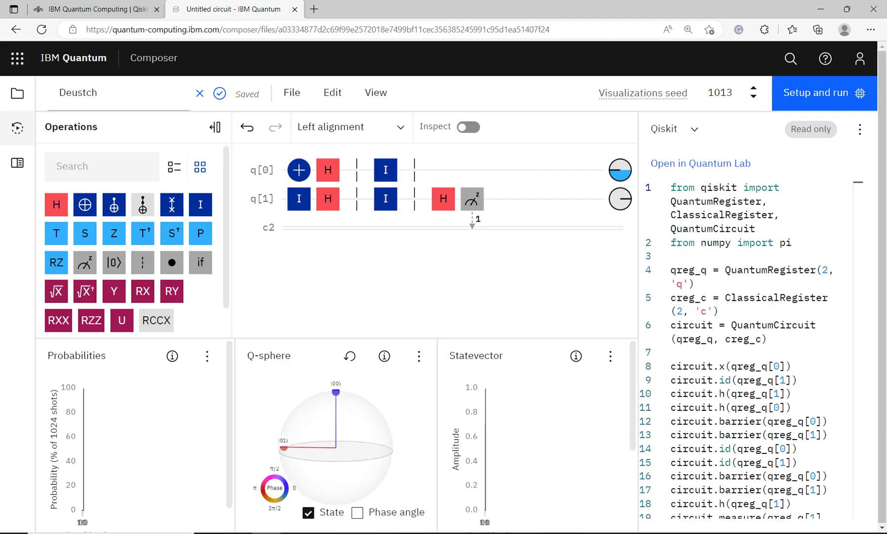
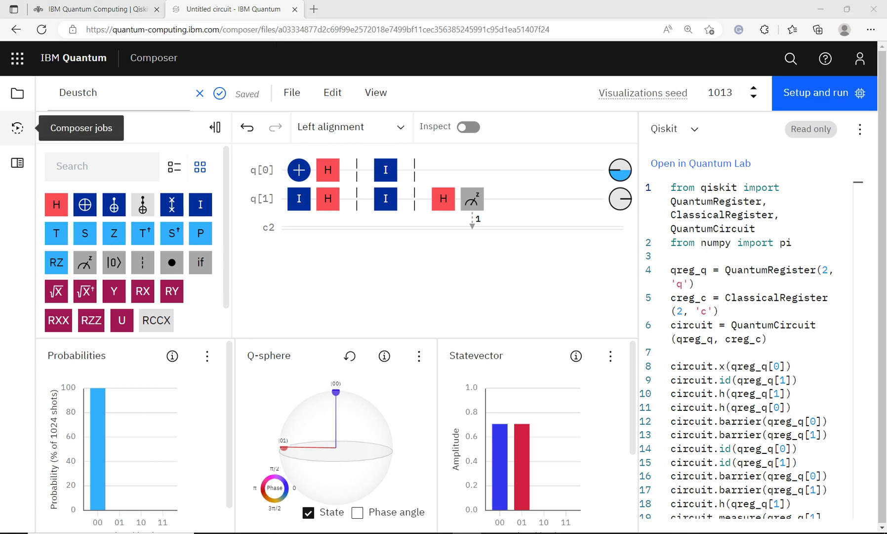
Step: Check the pending ibmq_lima job's estimated run time (in 2 days) from the circuit's jobs list
click(17, 128)
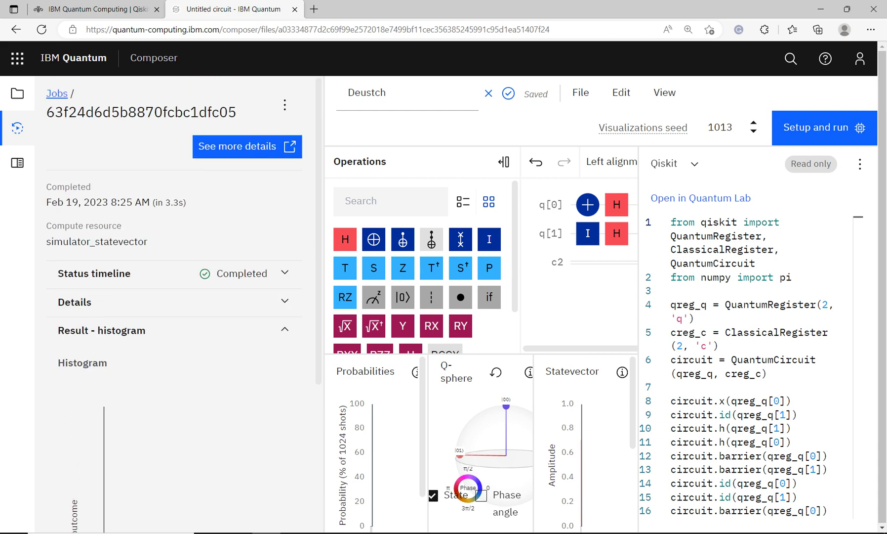
click(57, 94)
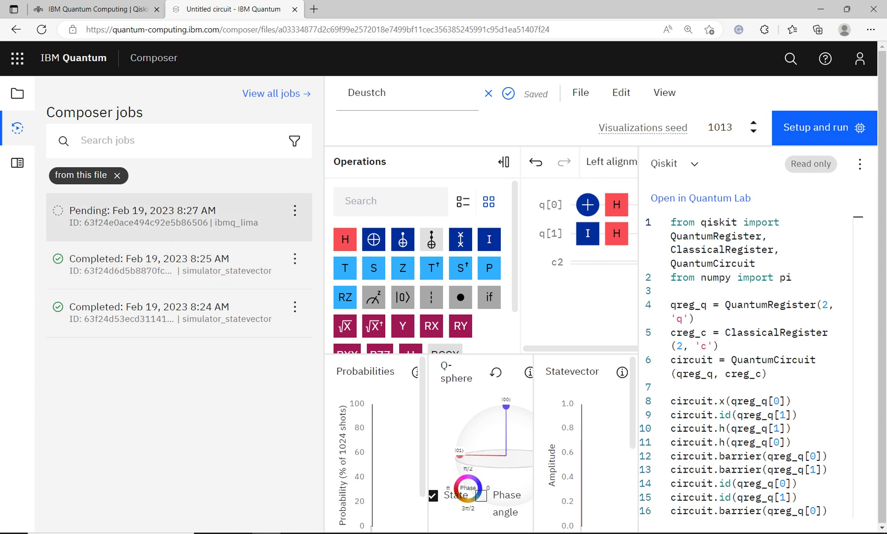
click(171, 218)
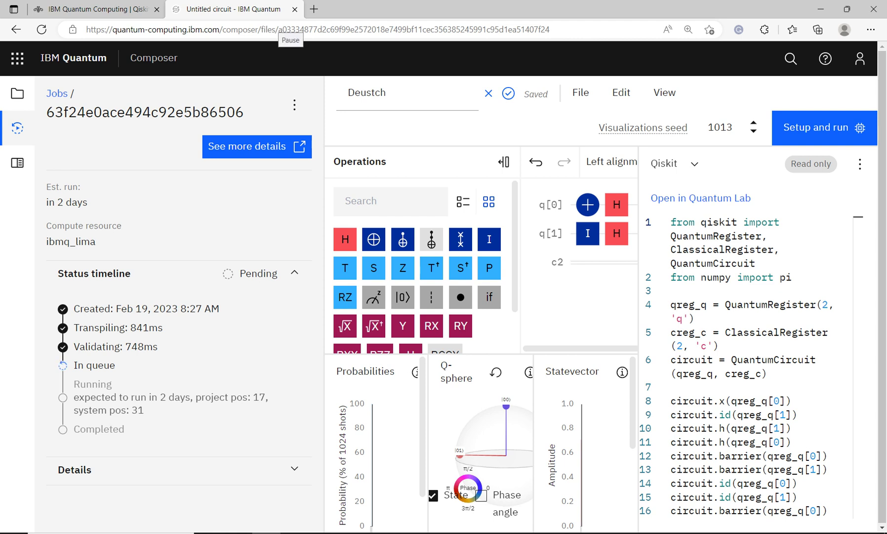
click(467, 533)
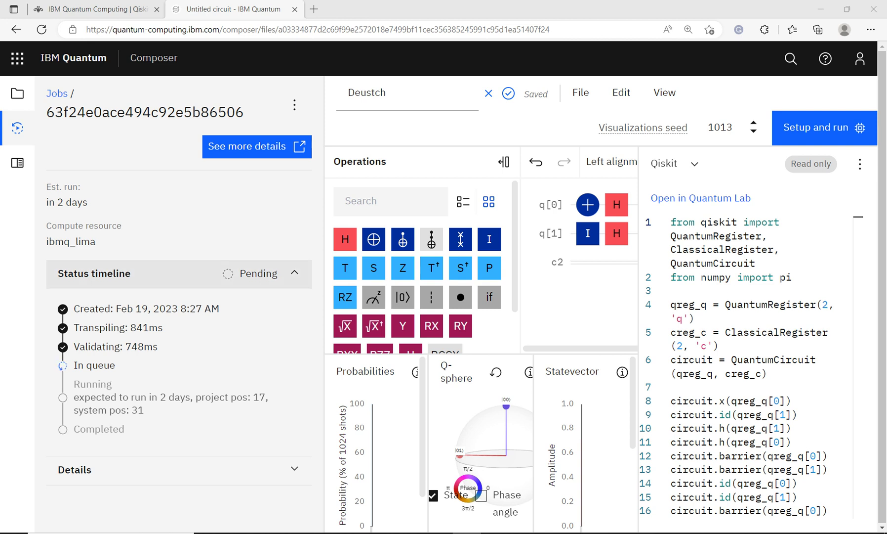
drag(49, 202, 103, 201)
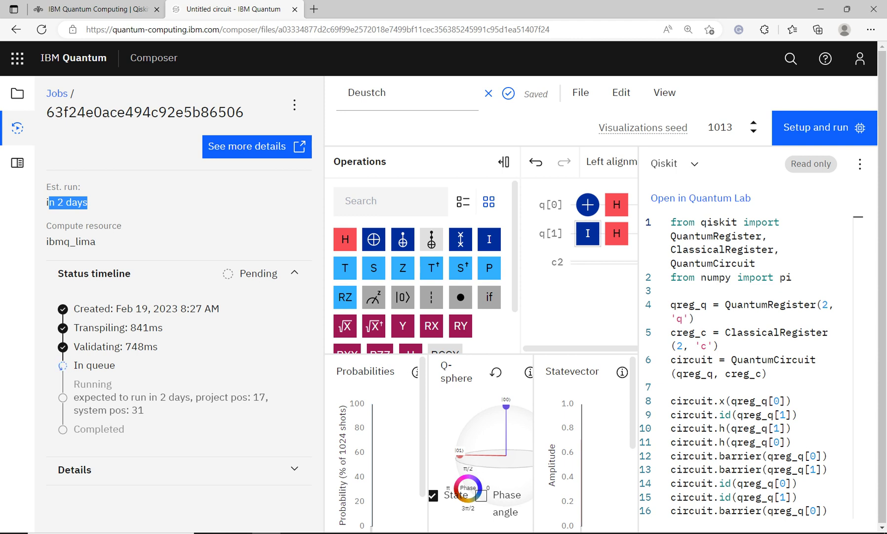
key(alt+Left)
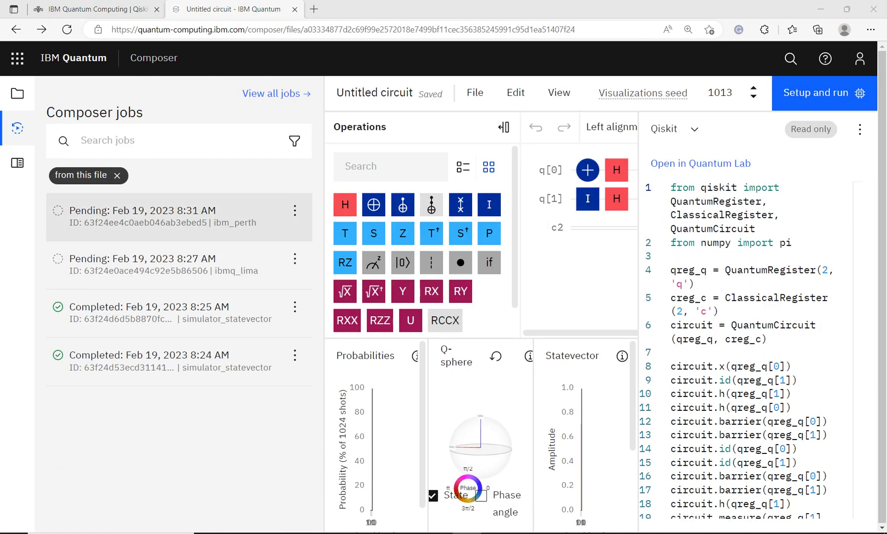
Step: Inspect the pending ibm_perth and ibmq_lima job details, then open the full Jobs page
click(168, 217)
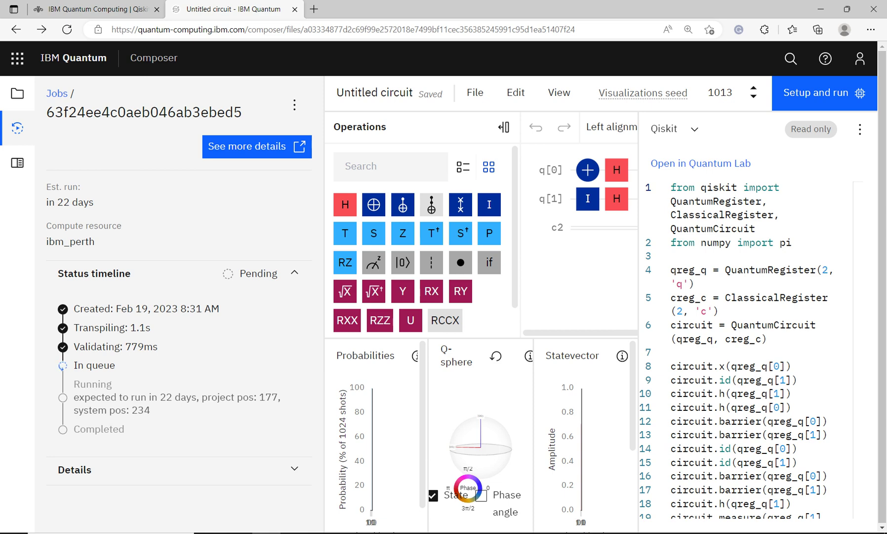
click(57, 93)
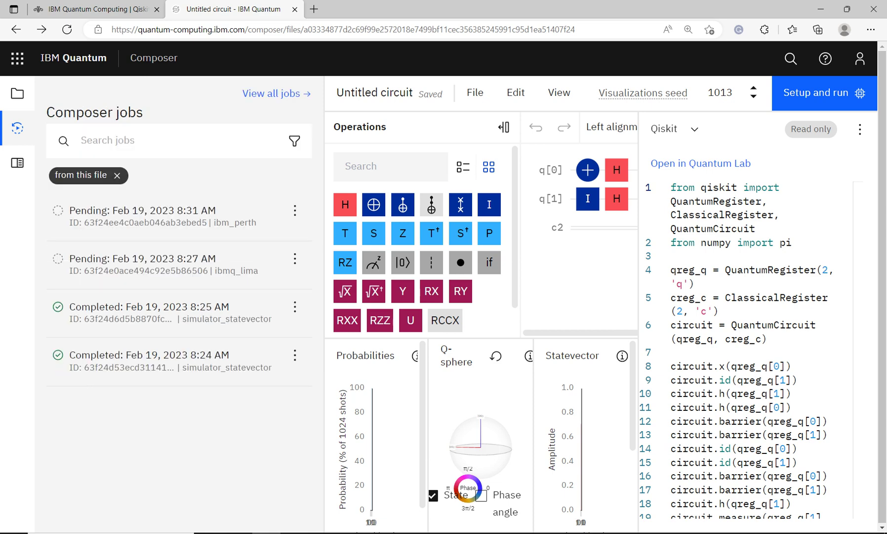
click(178, 265)
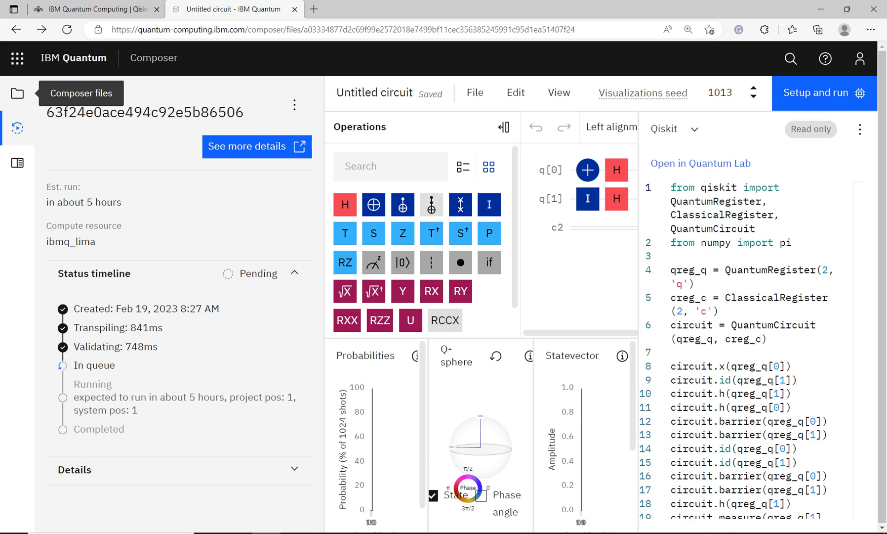
click(57, 94)
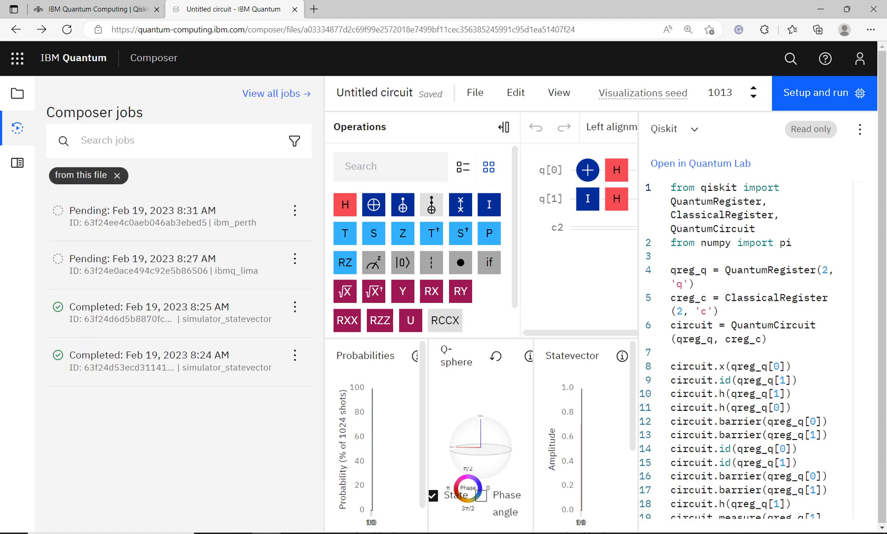
click(271, 94)
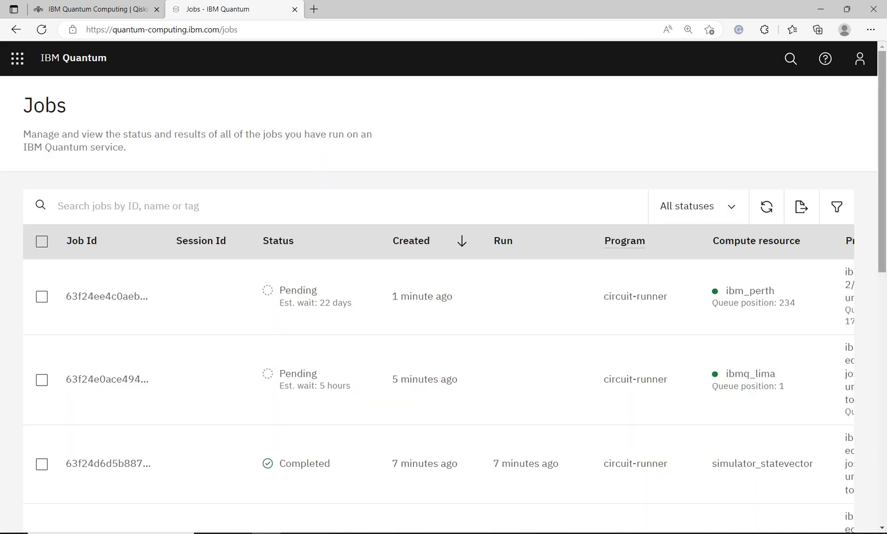
Step: Scroll down the Jobs table and open the completed ibmq_manila job with 1024 shots
scroll(443, 301, down, 3)
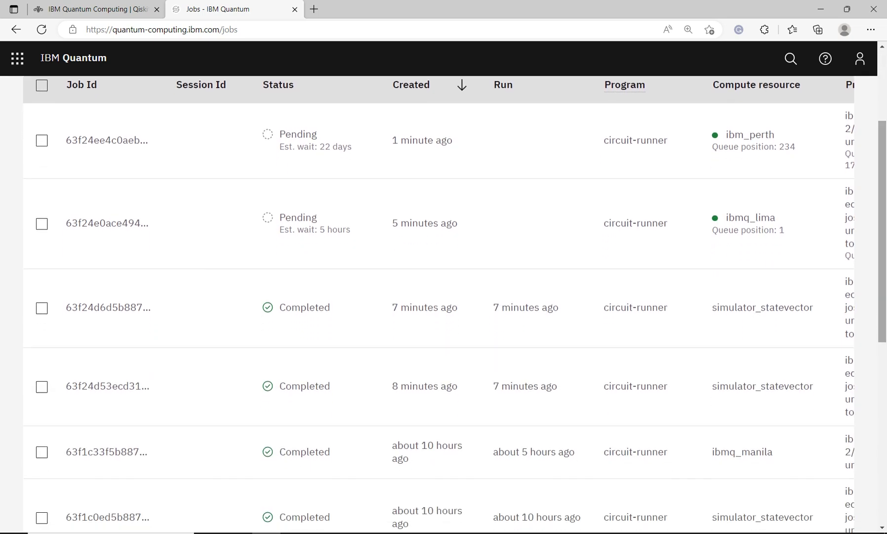
scroll(742, 264, down, 4)
mouse_move(743, 264)
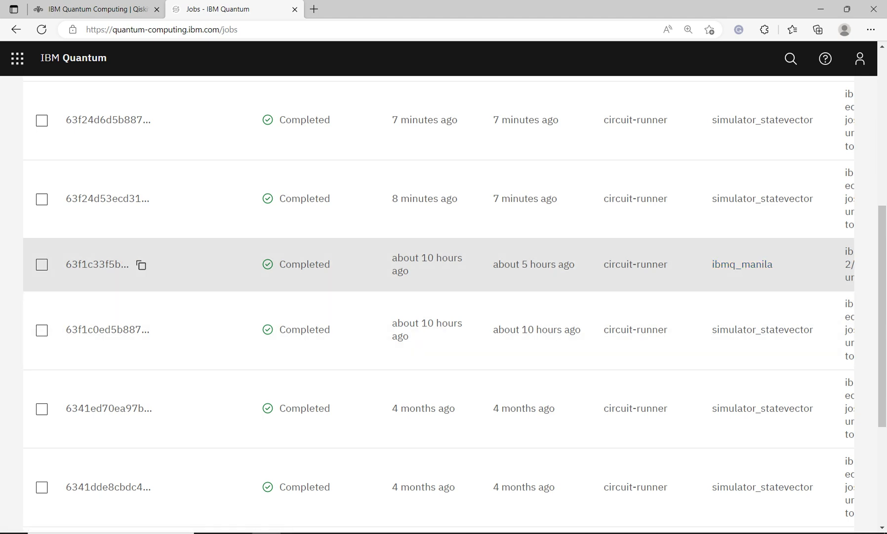
click(98, 264)
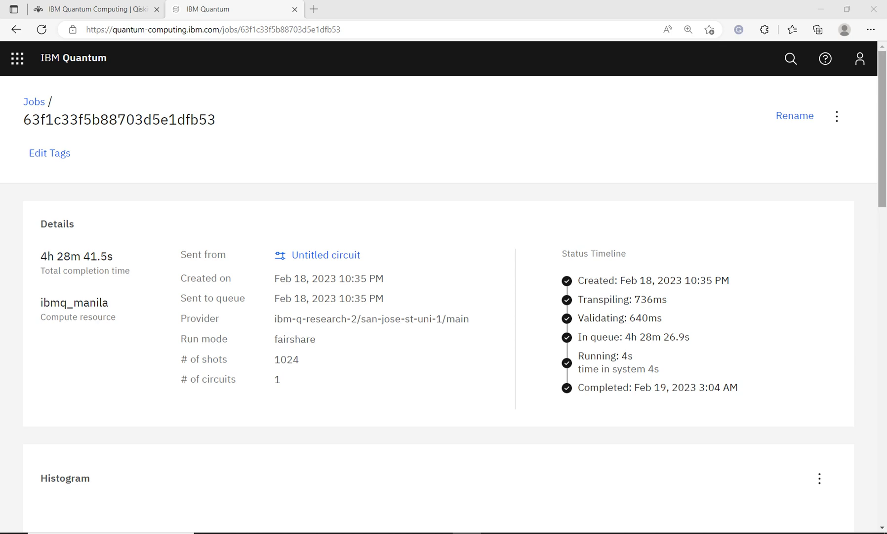
Step: Compare the ibmq_manila histogram with the slide on simulation versus hardware results
scroll(444, 297, down, 8)
scroll(443, 297, up, 1)
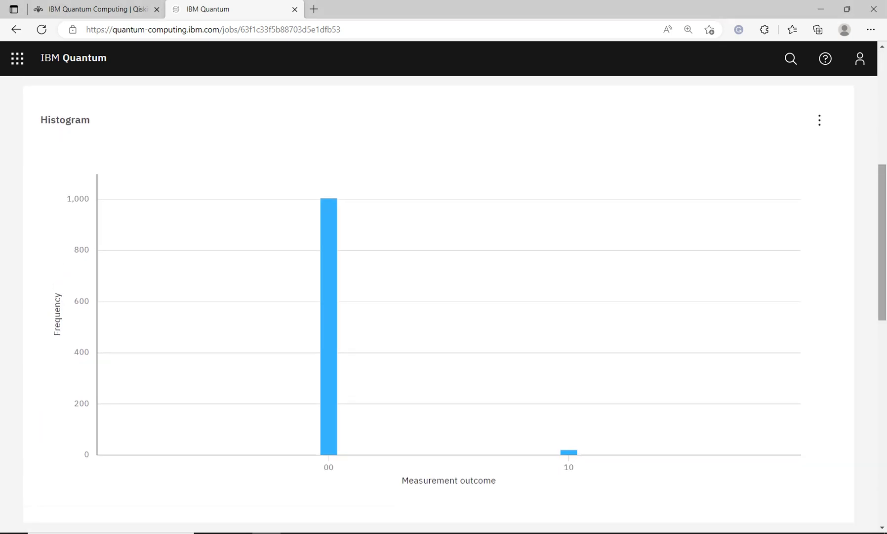
mouse_move(329, 207)
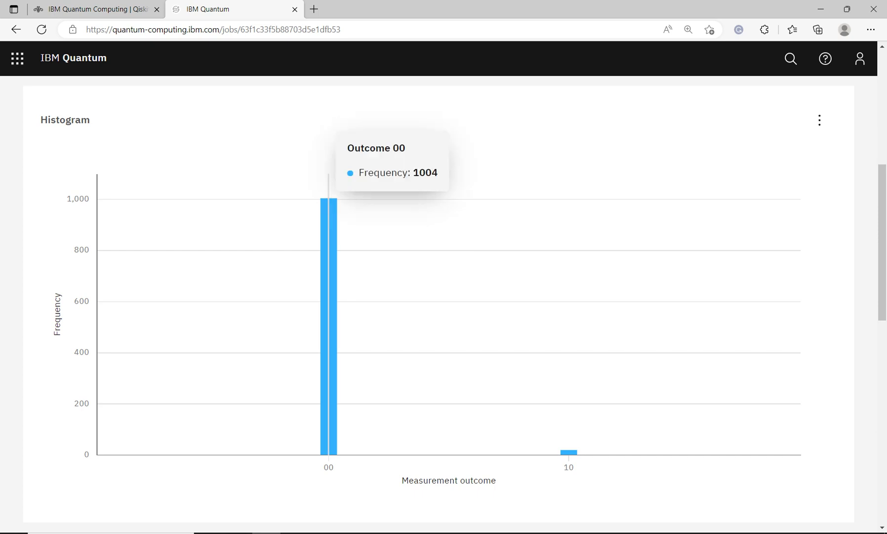
mouse_move(569, 415)
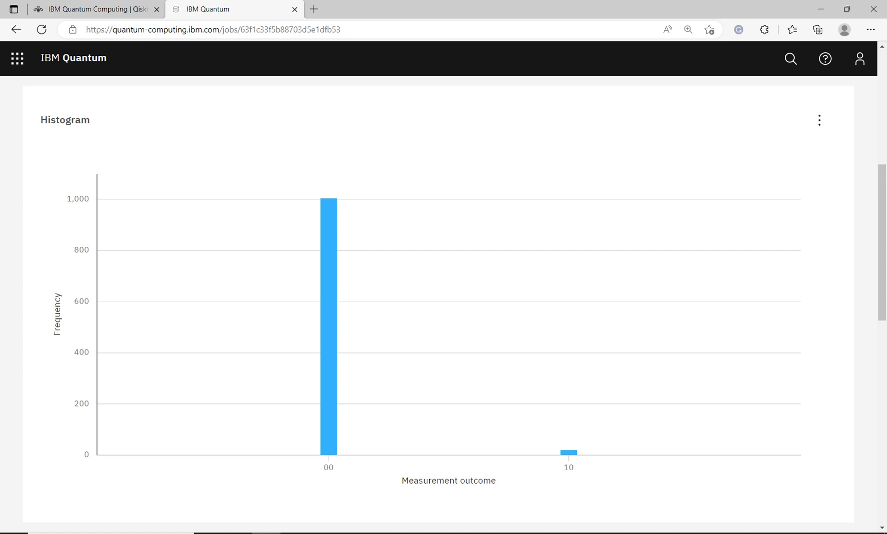
mouse_move(410, 525)
click(470, 485)
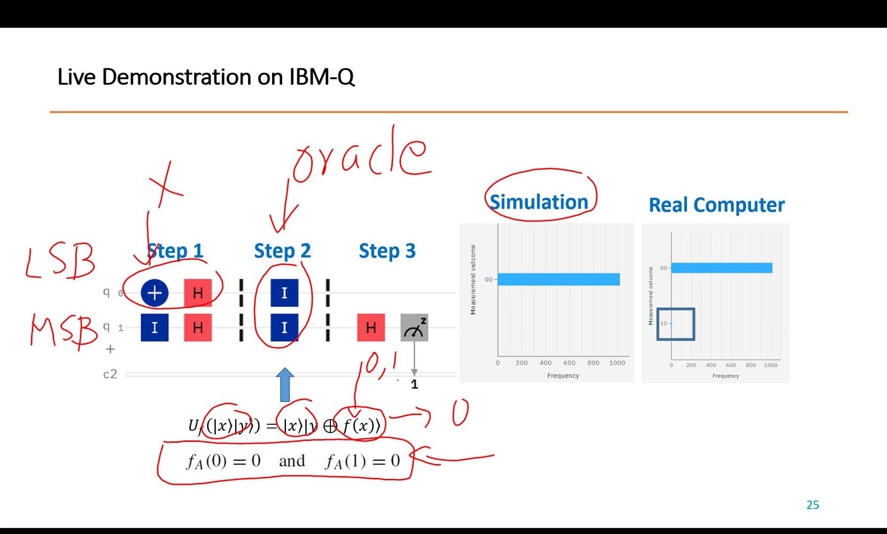
Step: Leave the slide and go back through the jobs list to the circuit in Composer
key(alt+Tab)
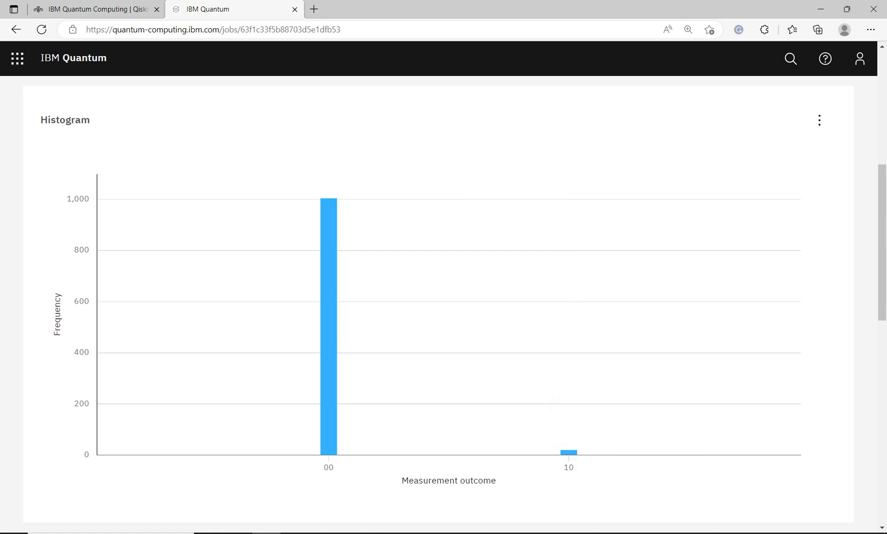
click(15, 29)
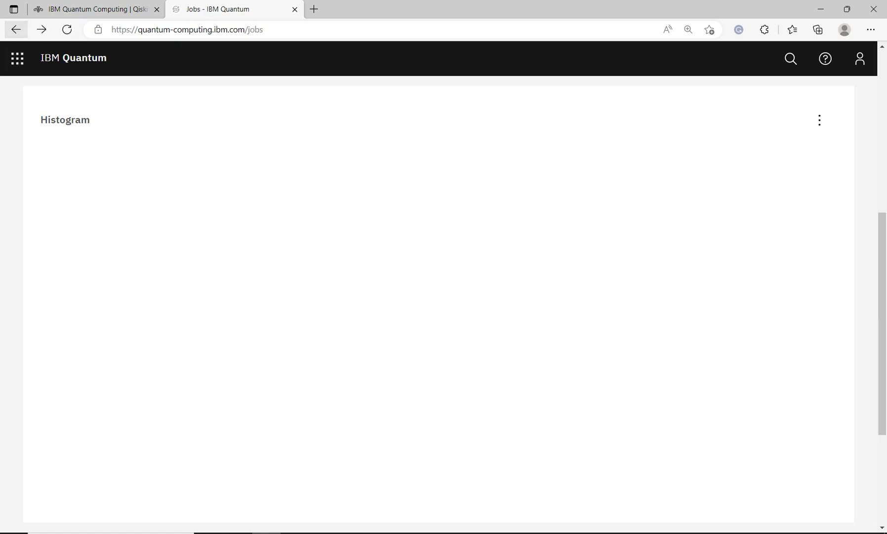
click(16, 29)
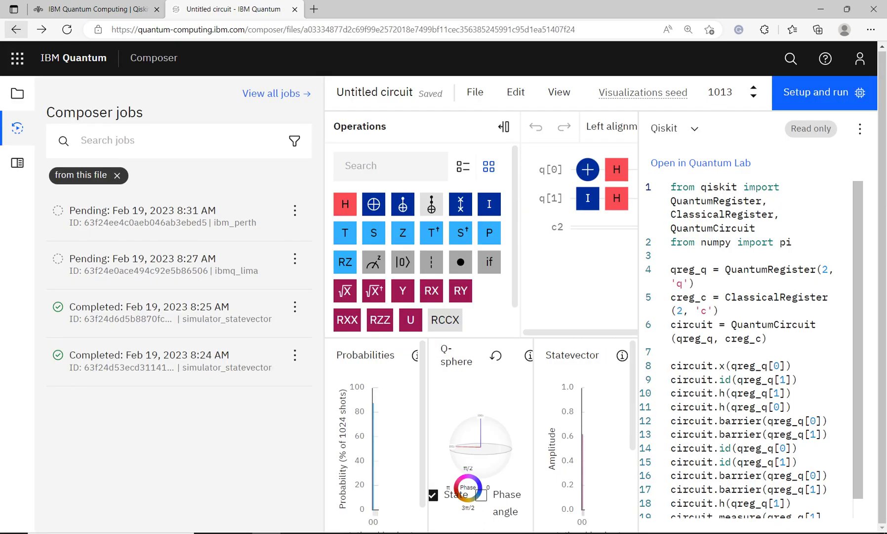
Step: Hide the jobs list, review the Qiskit imports and register definitions, and open the code in Quantum Lab
click(17, 128)
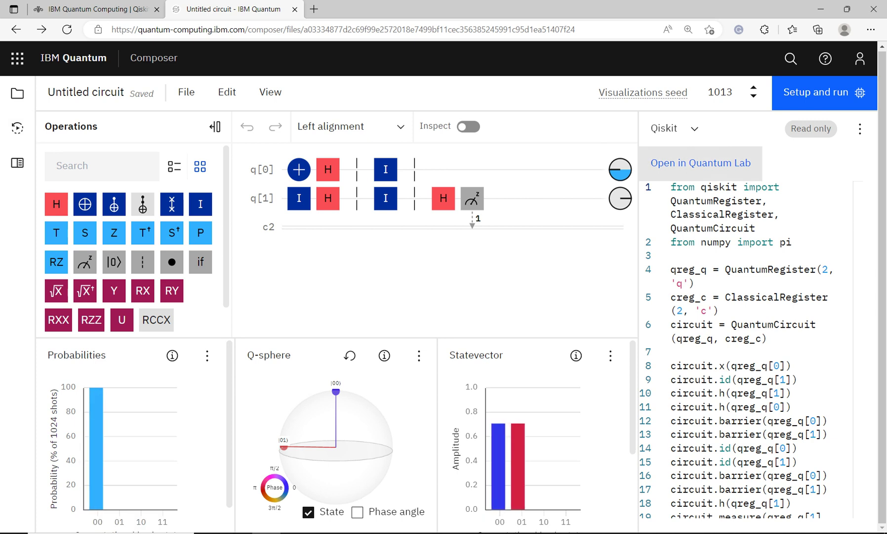
mouse_move(670, 187)
mouse_down()
mouse_move(811, 420)
mouse_move(717, 512)
mouse_move(828, 249)
mouse_move(670, 187)
mouse_up()
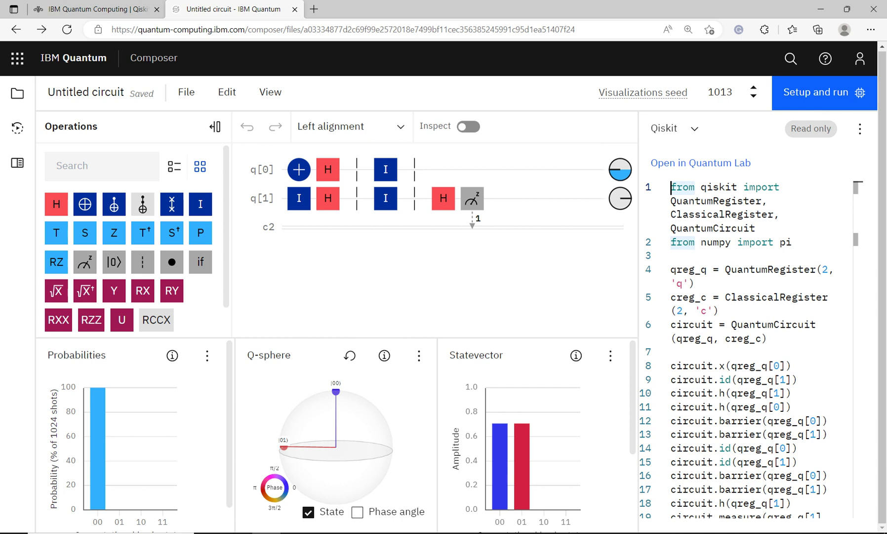
click(756, 243)
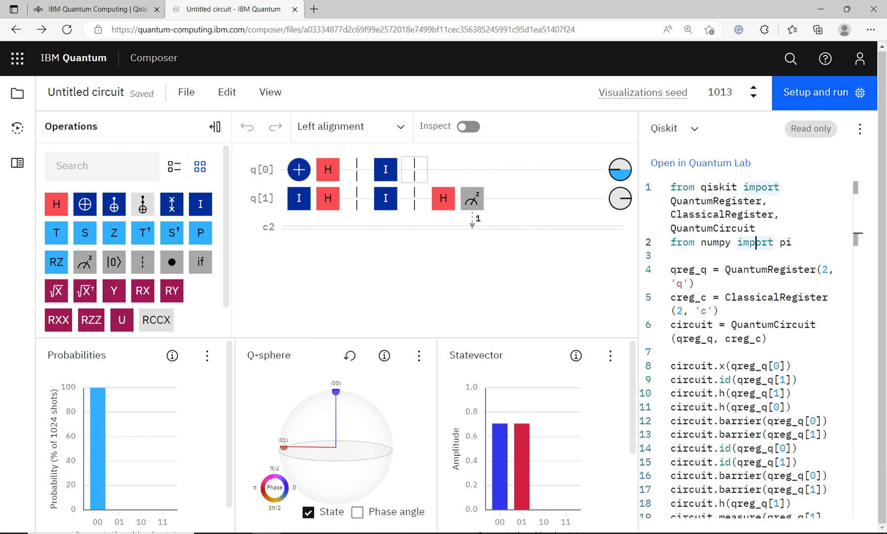
drag(671, 352, 702, 171)
click(763, 297)
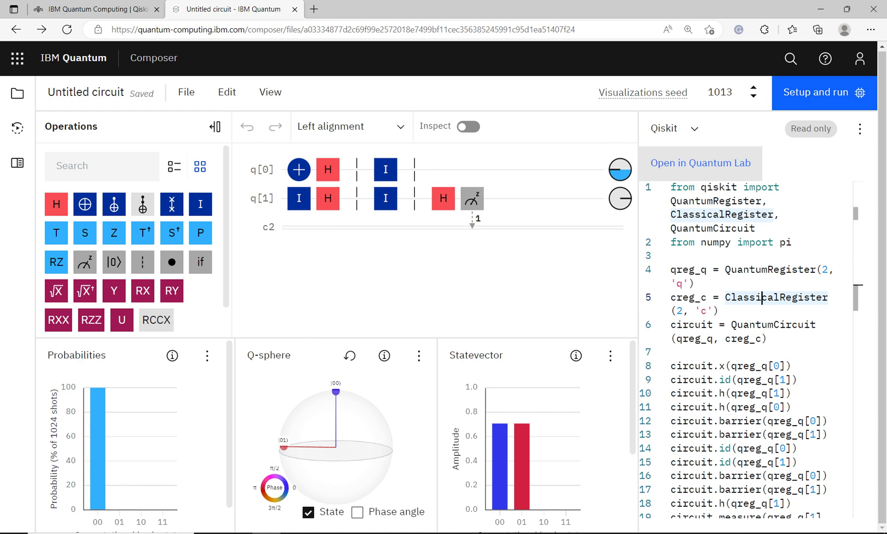
click(701, 163)
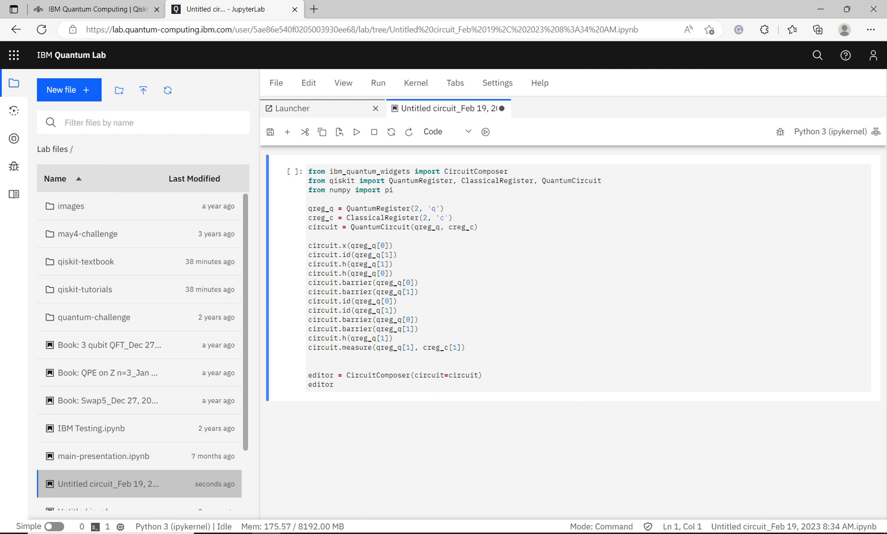
Step: Walk through the CircuitComposer import, X, identity and Hadamard gate lines and the first barriers
drag(338, 171, 448, 171)
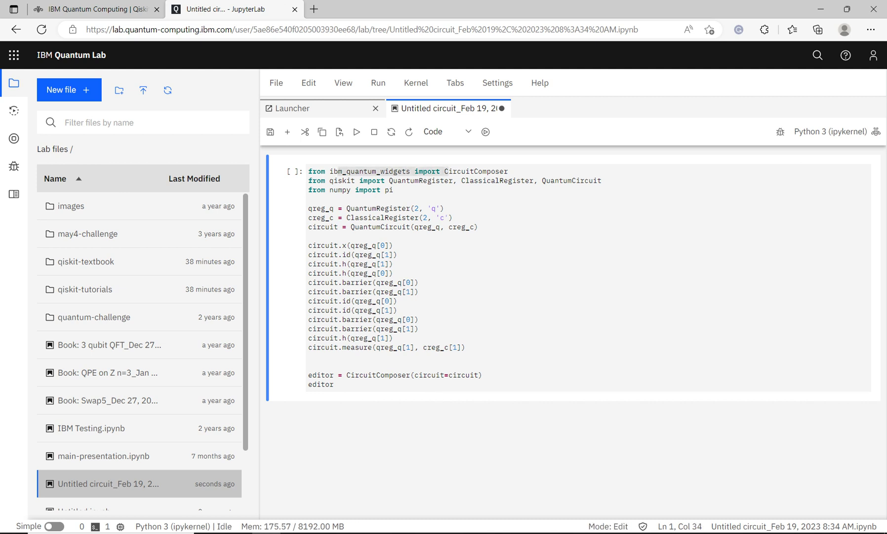
click(394, 273)
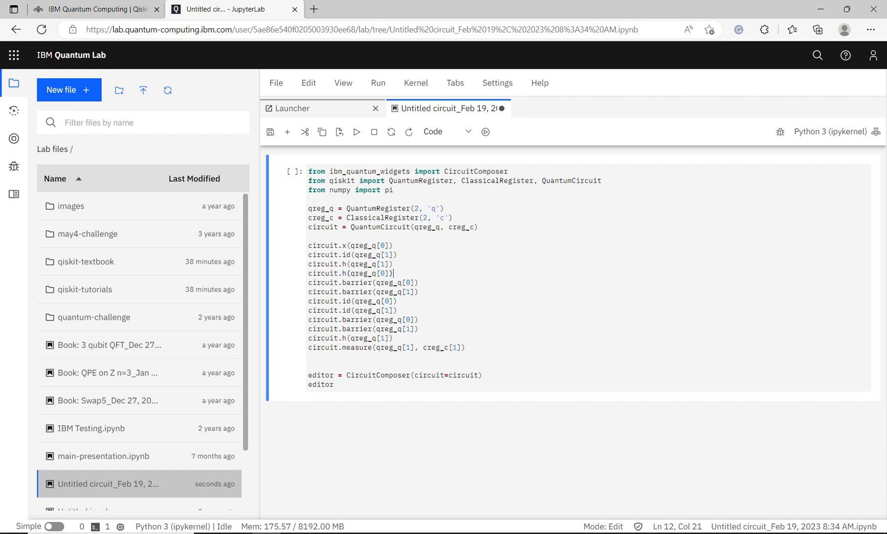
drag(308, 245, 393, 245)
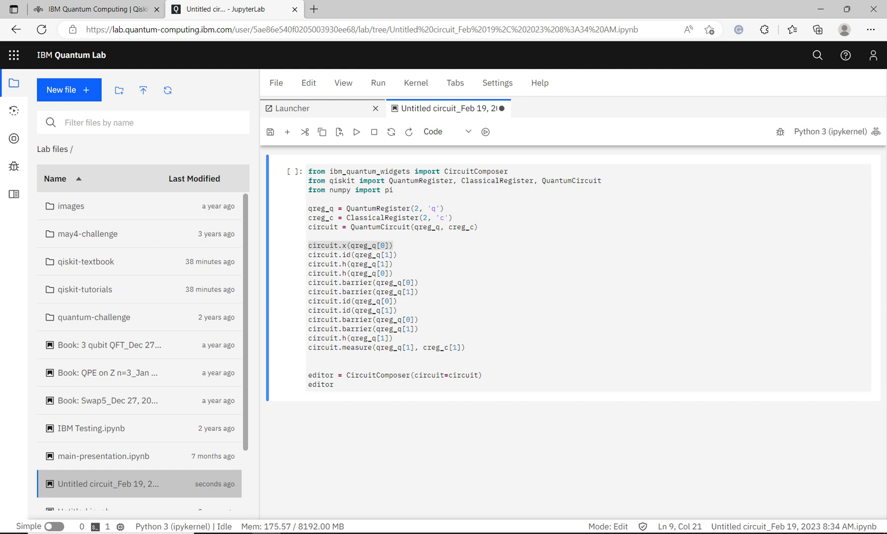
drag(342, 255, 398, 255)
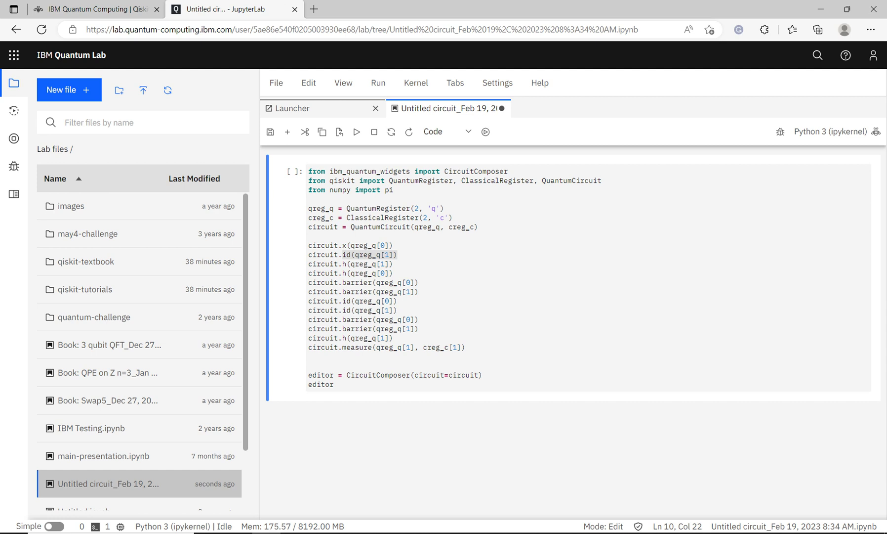
drag(340, 264, 394, 273)
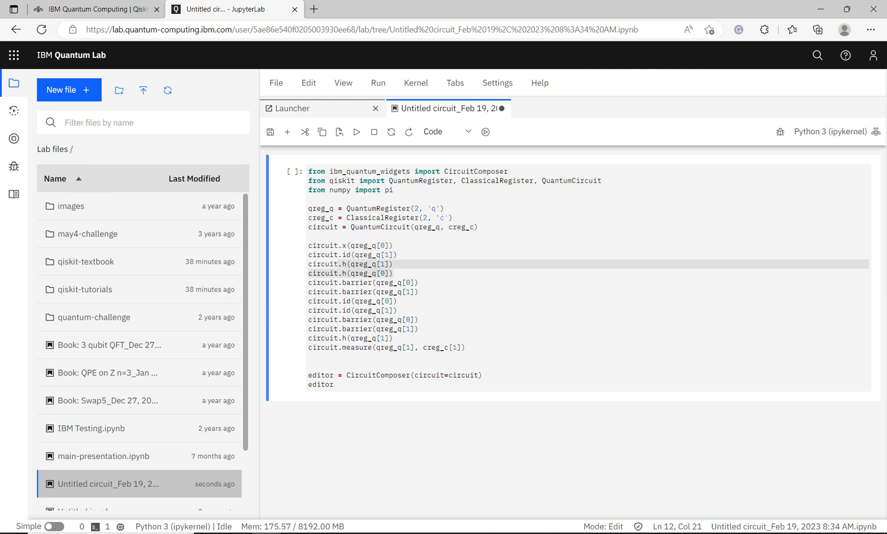
drag(339, 282, 411, 292)
Step: Walk through the identity oracle, second barriers, final Hadamard and measurement, then run the cell
drag(340, 301, 397, 310)
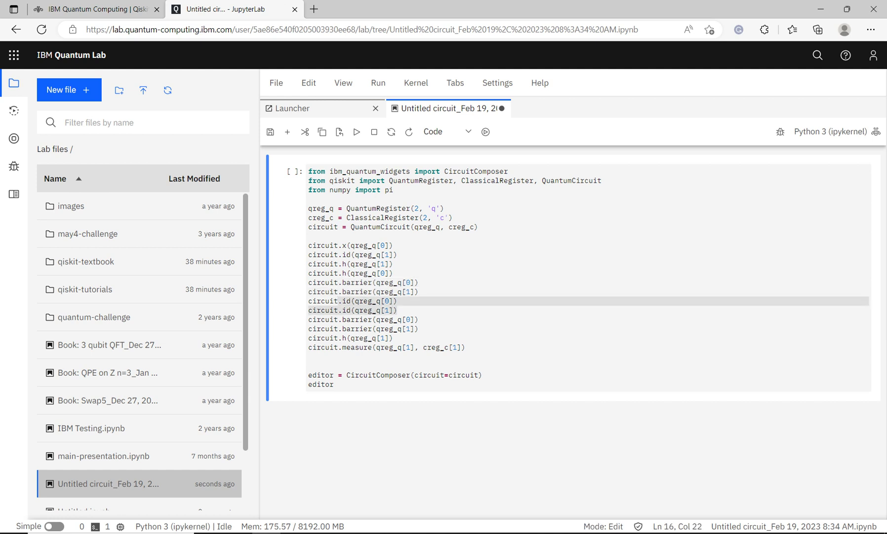
drag(340, 319, 414, 328)
drag(340, 338, 394, 338)
drag(341, 347, 308, 356)
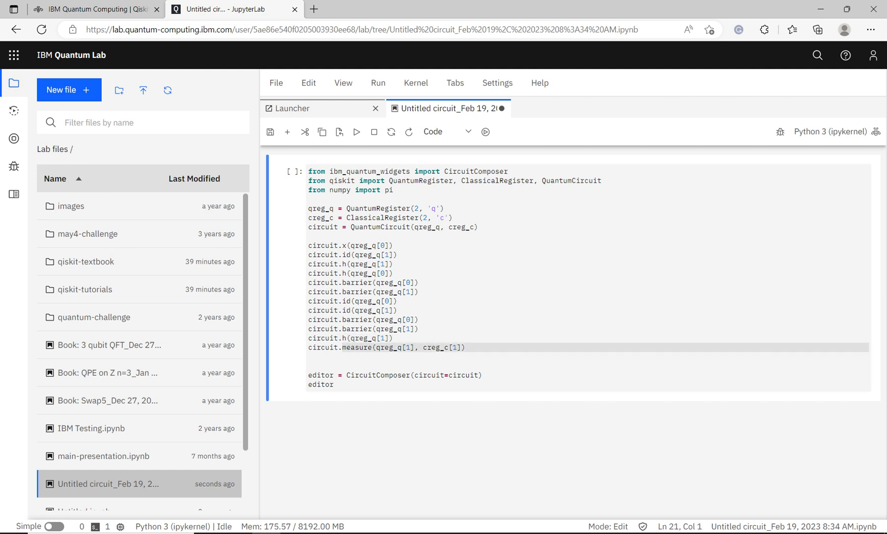
click(395, 274)
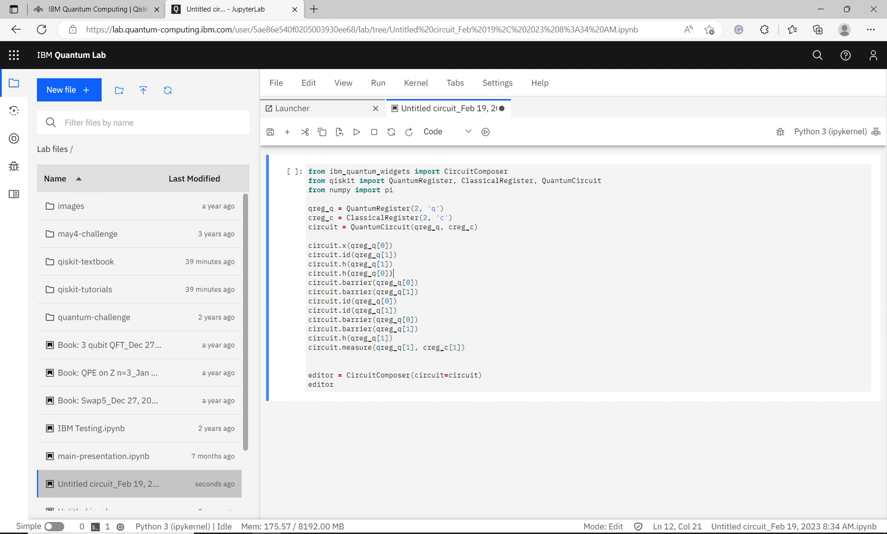
key(shift+Return)
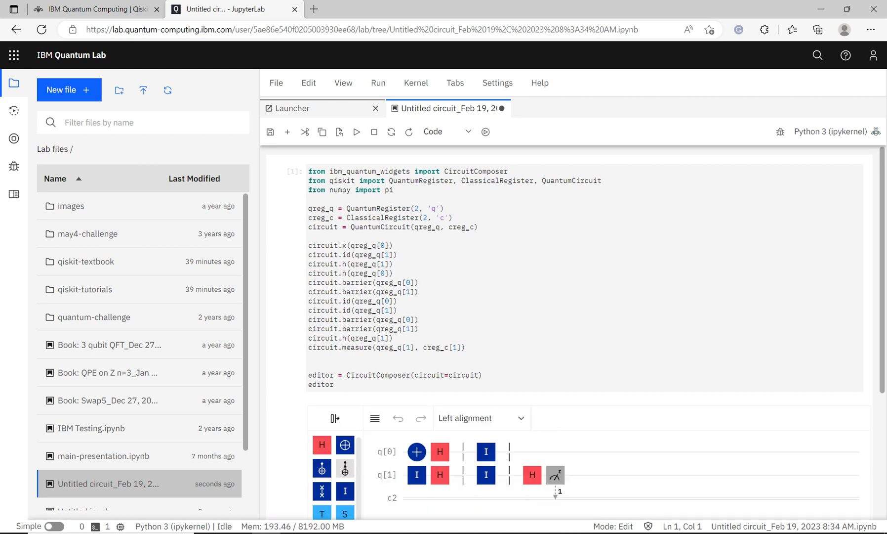
drag(883, 270, 883, 343)
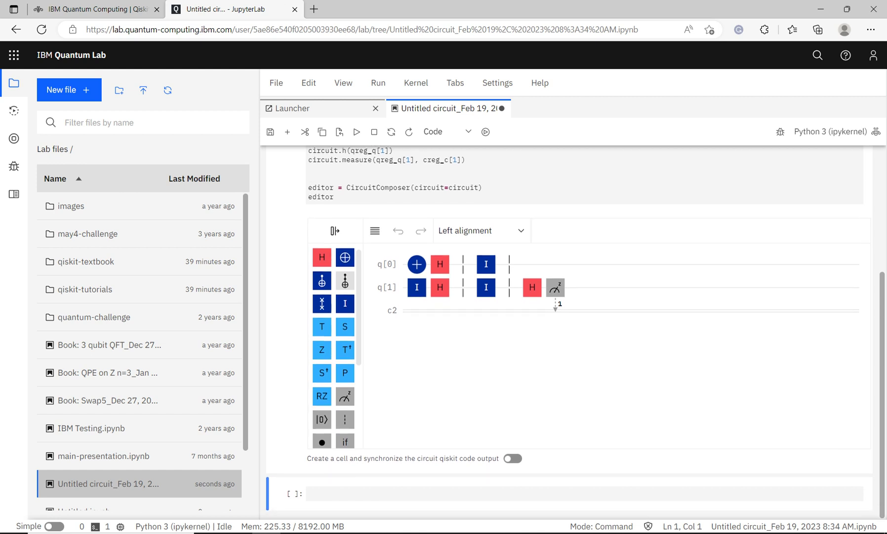
drag(453, 160, 461, 160)
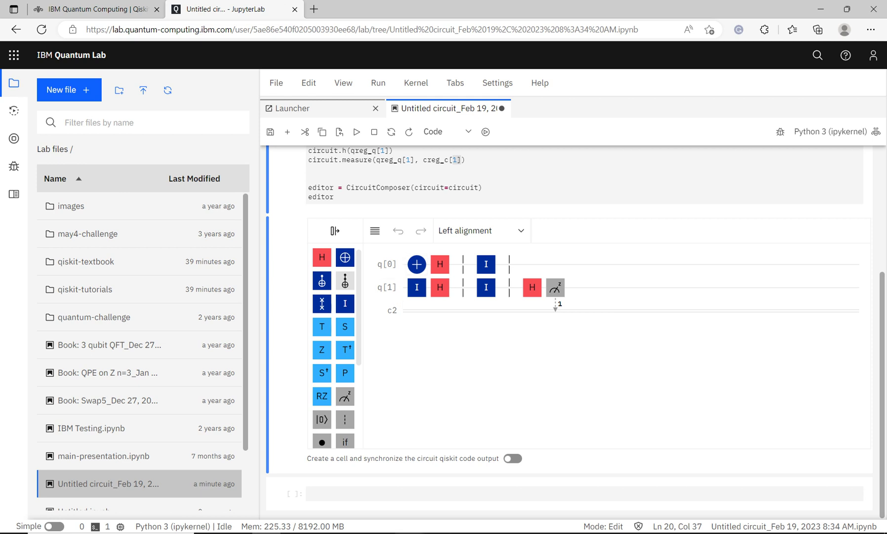
mouse_move(438, 532)
click(464, 482)
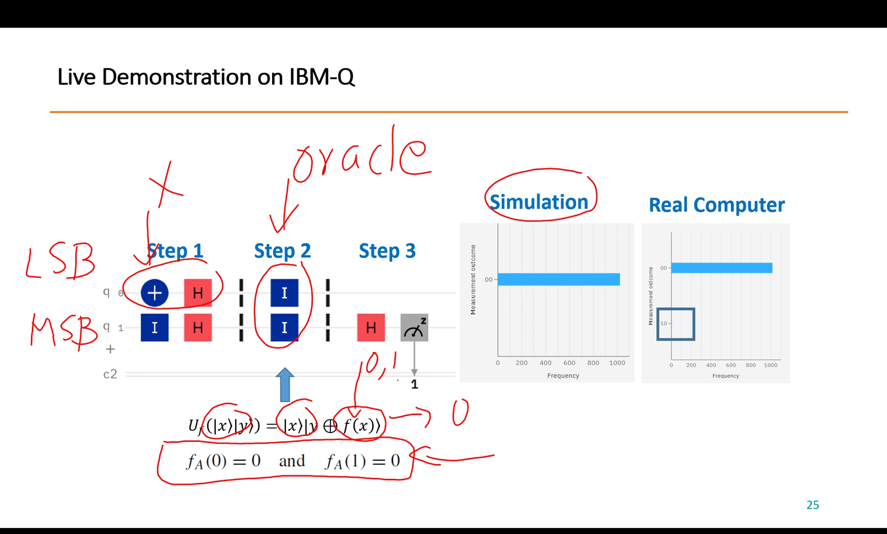
key(Left)
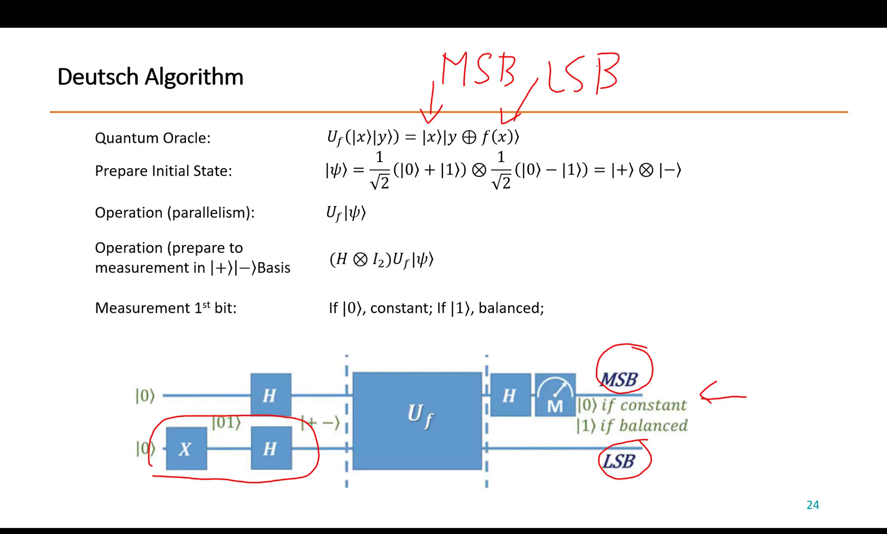
key(Right)
key(alt+Tab)
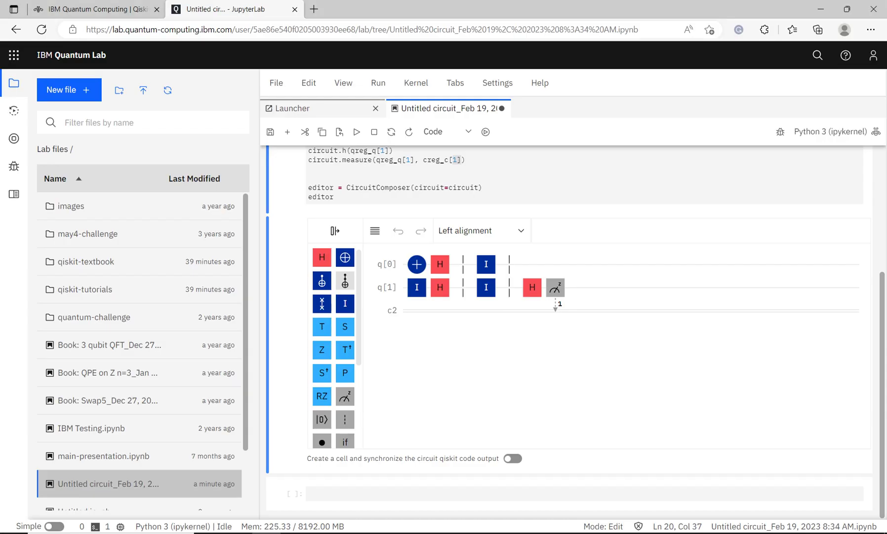
click(309, 494)
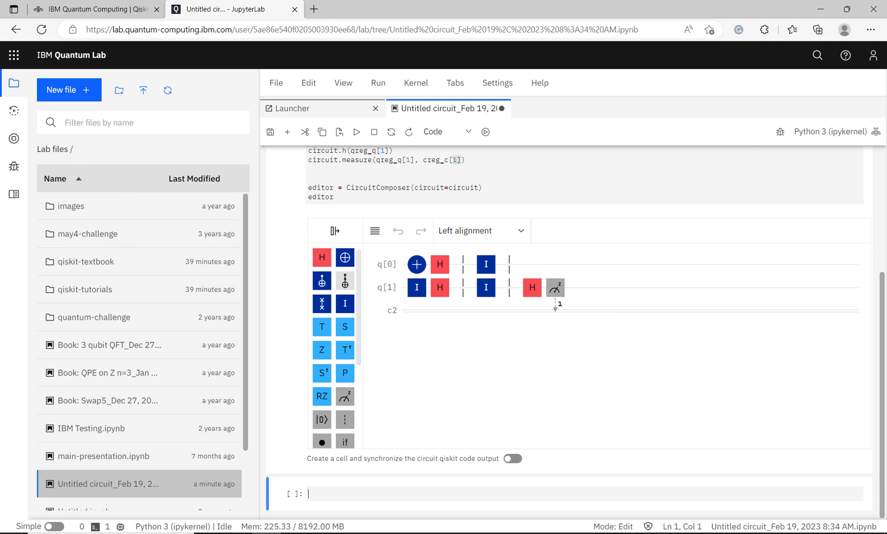